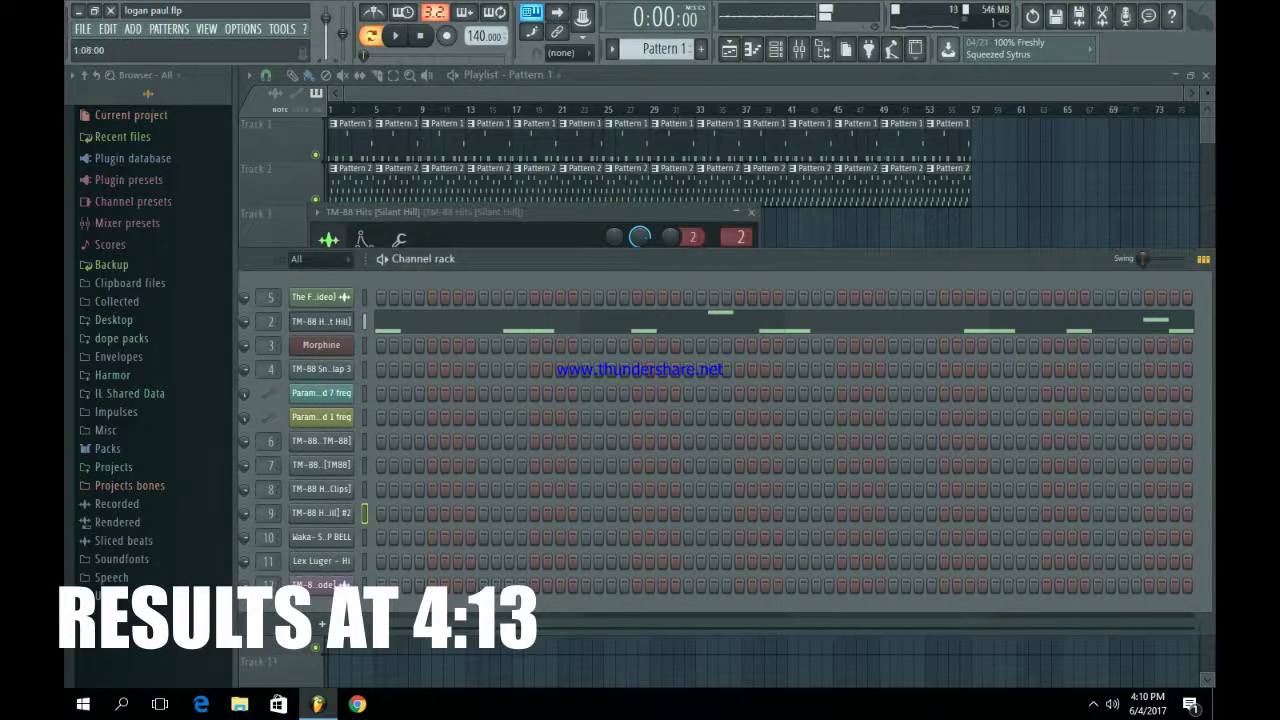
- Open the TM-88 Hits [Silant Hill] notes of Pattern 1 in the piano roll and play back all four bars
click(468, 321)
click(396, 36)
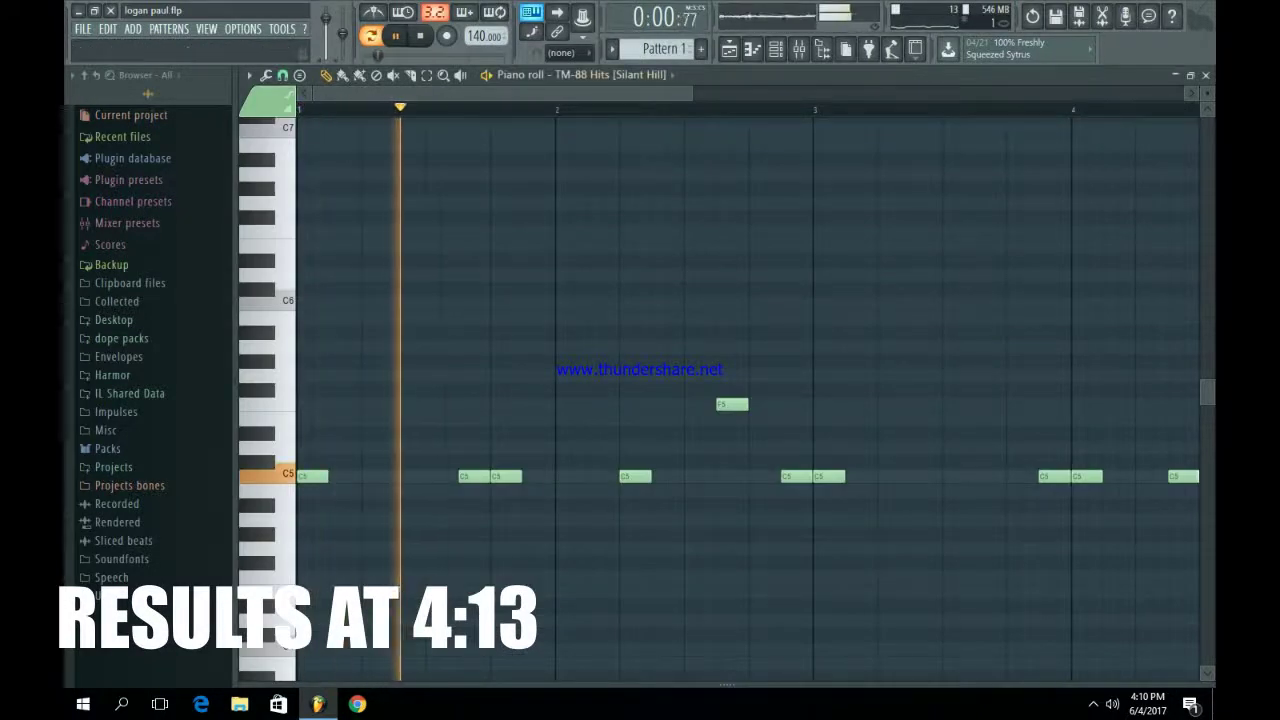
drag(692, 93, 1033, 93)
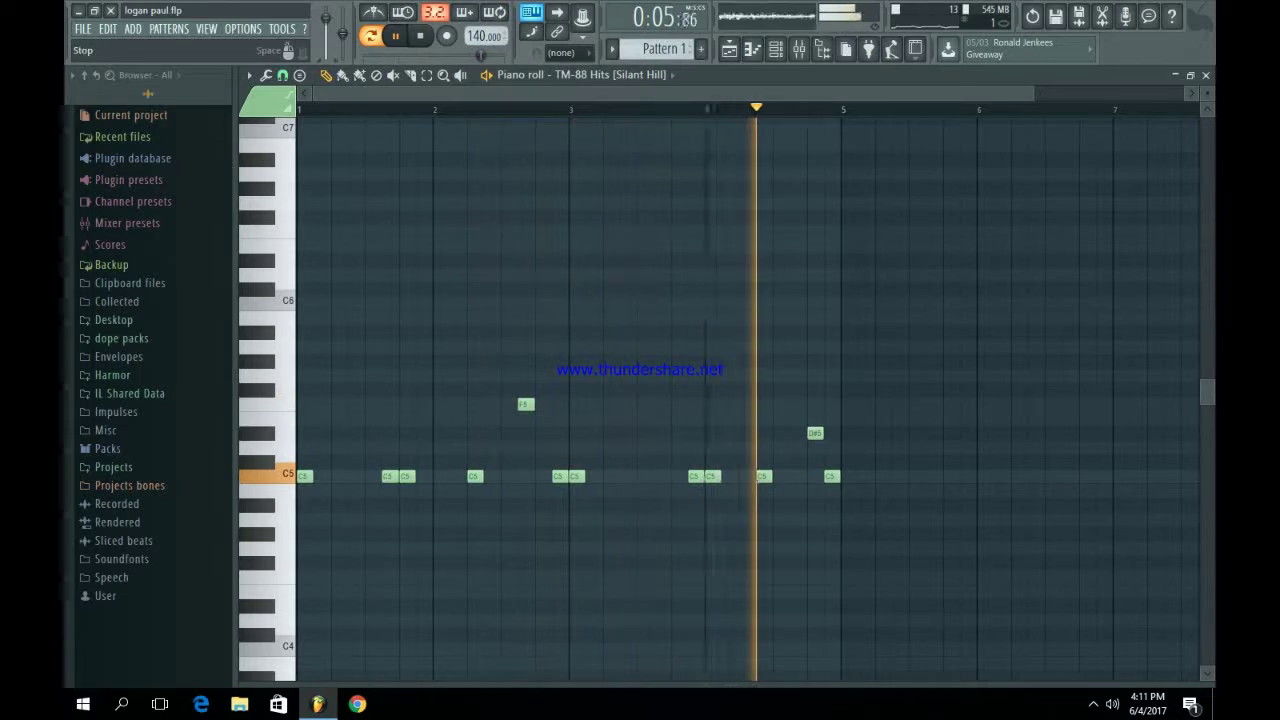
key(space)
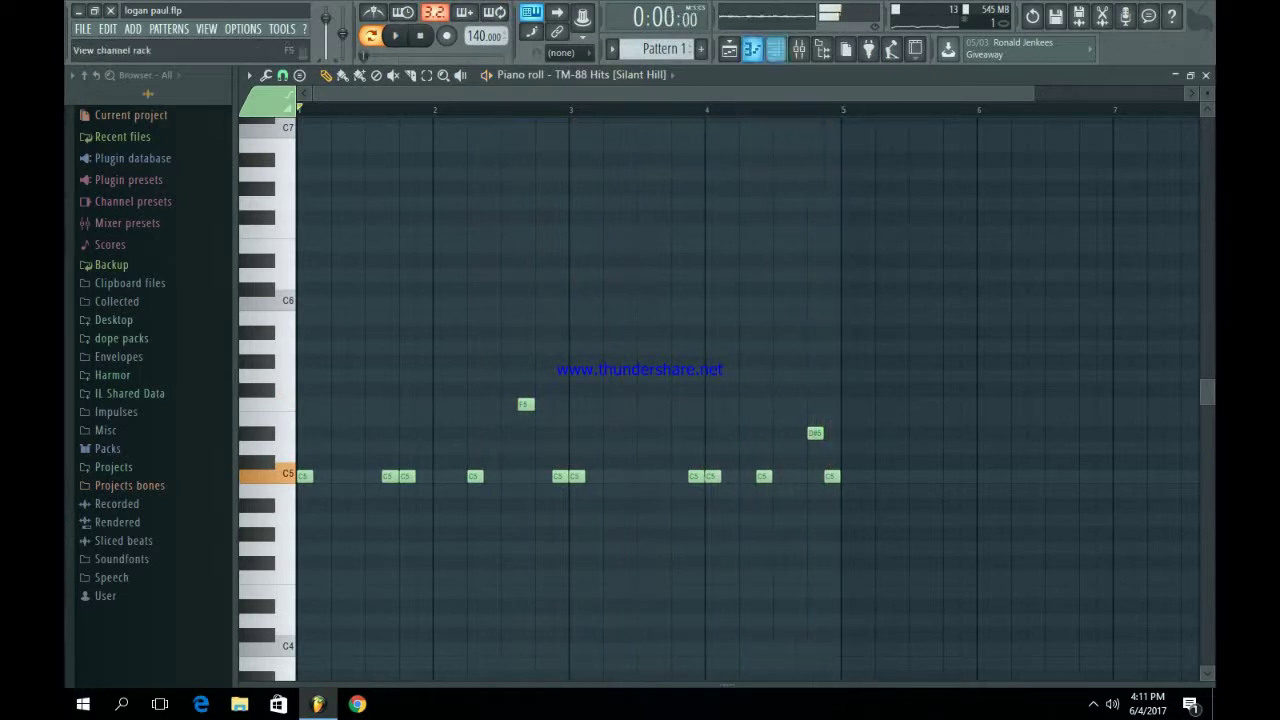
- Bring up Pattern 2 in the channel rack and audition the Morphine instrument
click(775, 48)
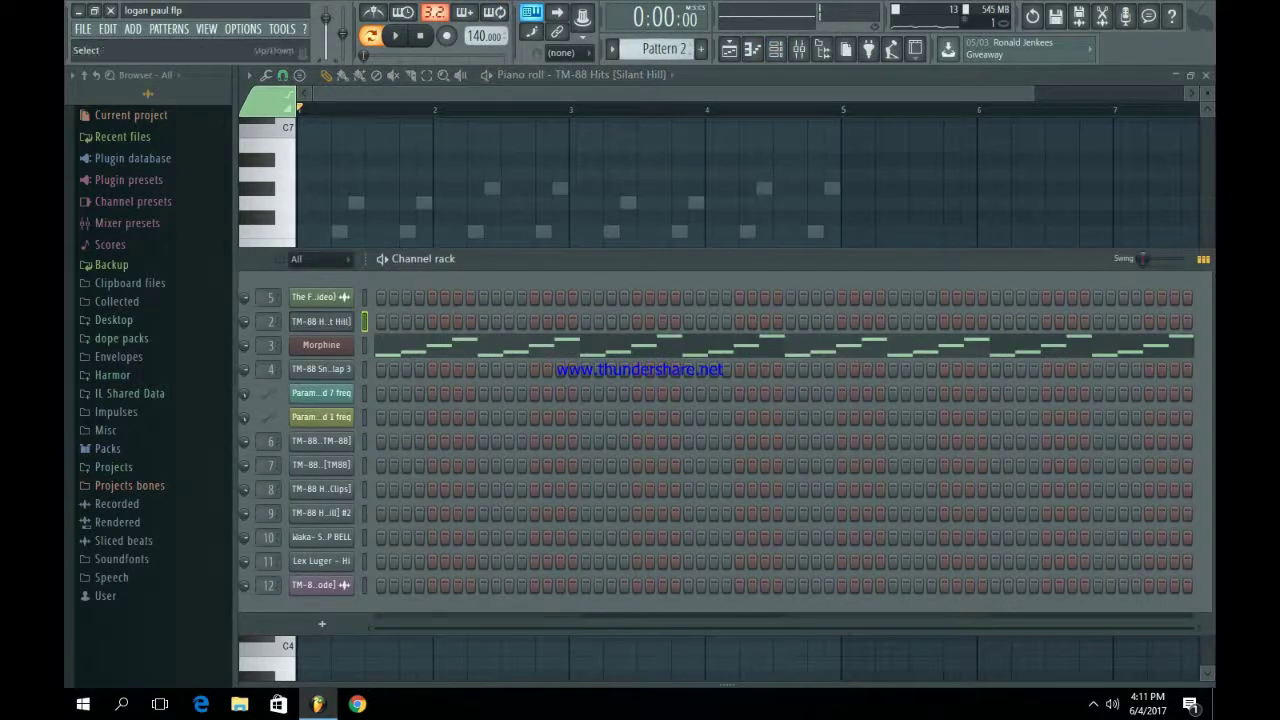
click(321, 344)
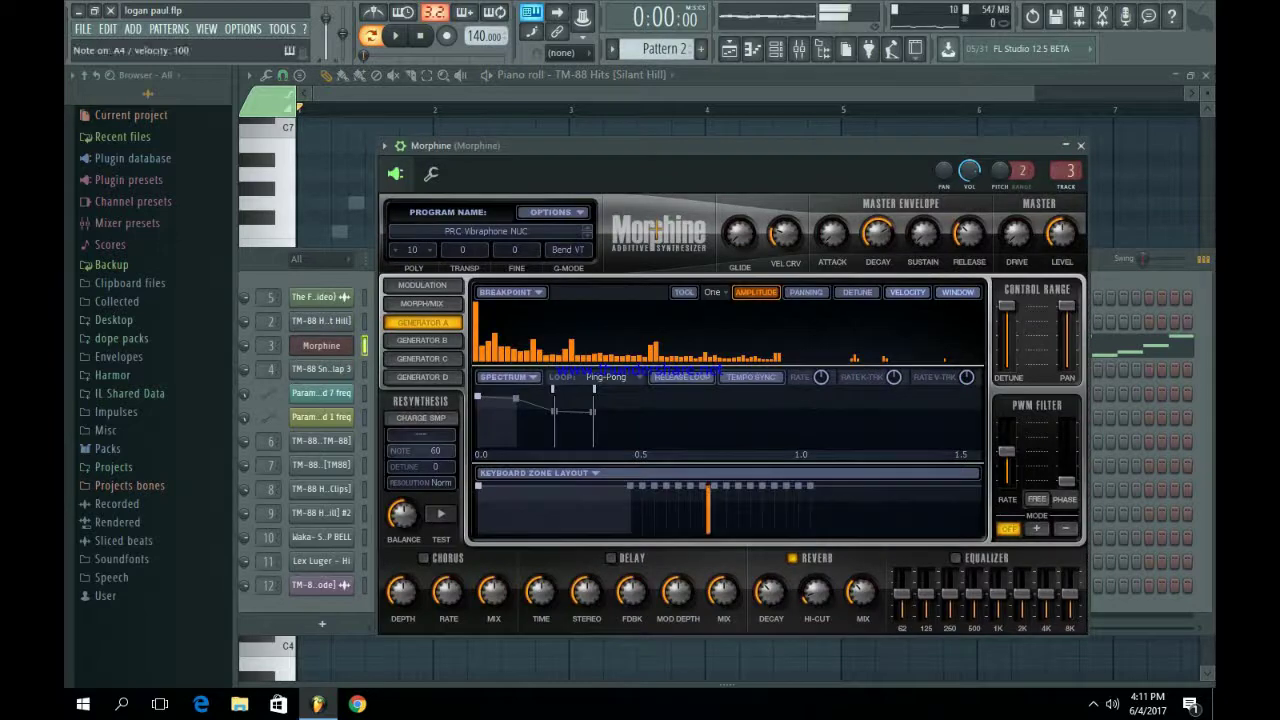
key(w)
click(321, 344)
- Open the Morphine melody of Pattern 2 in the piano roll and play it through
click(826, 343)
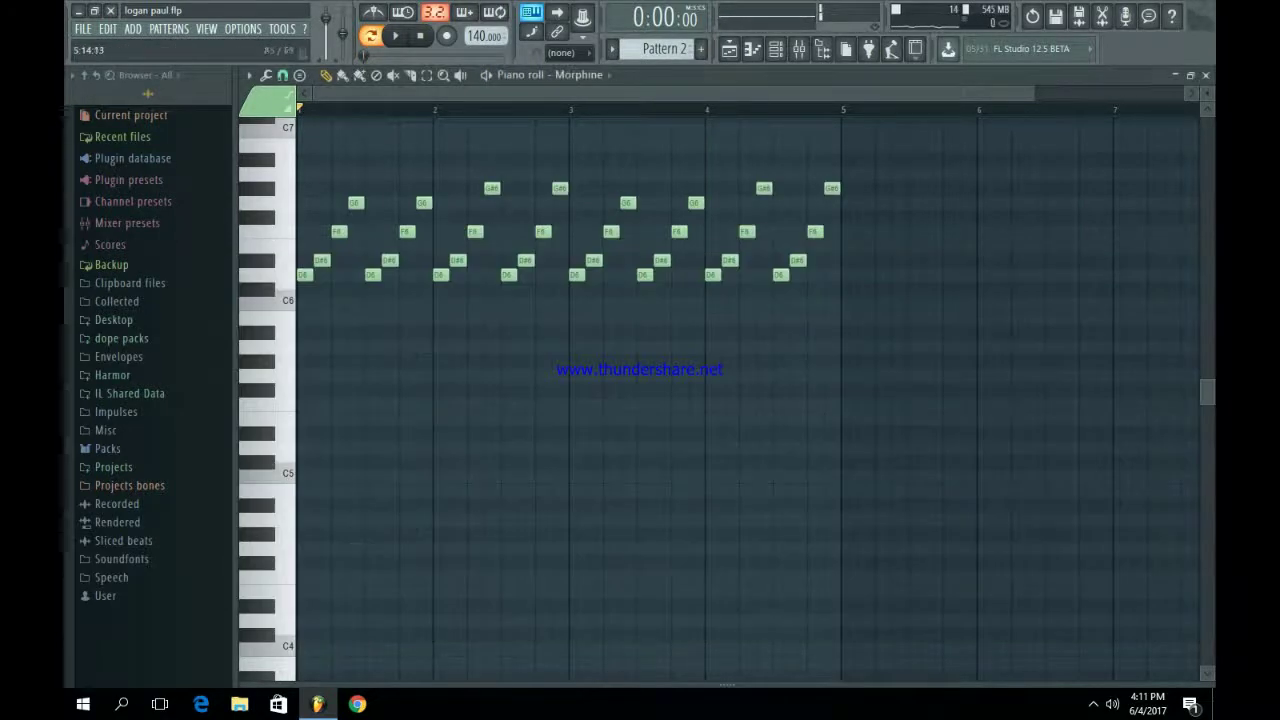
key(space)
scroll(740, 108, up, 3)
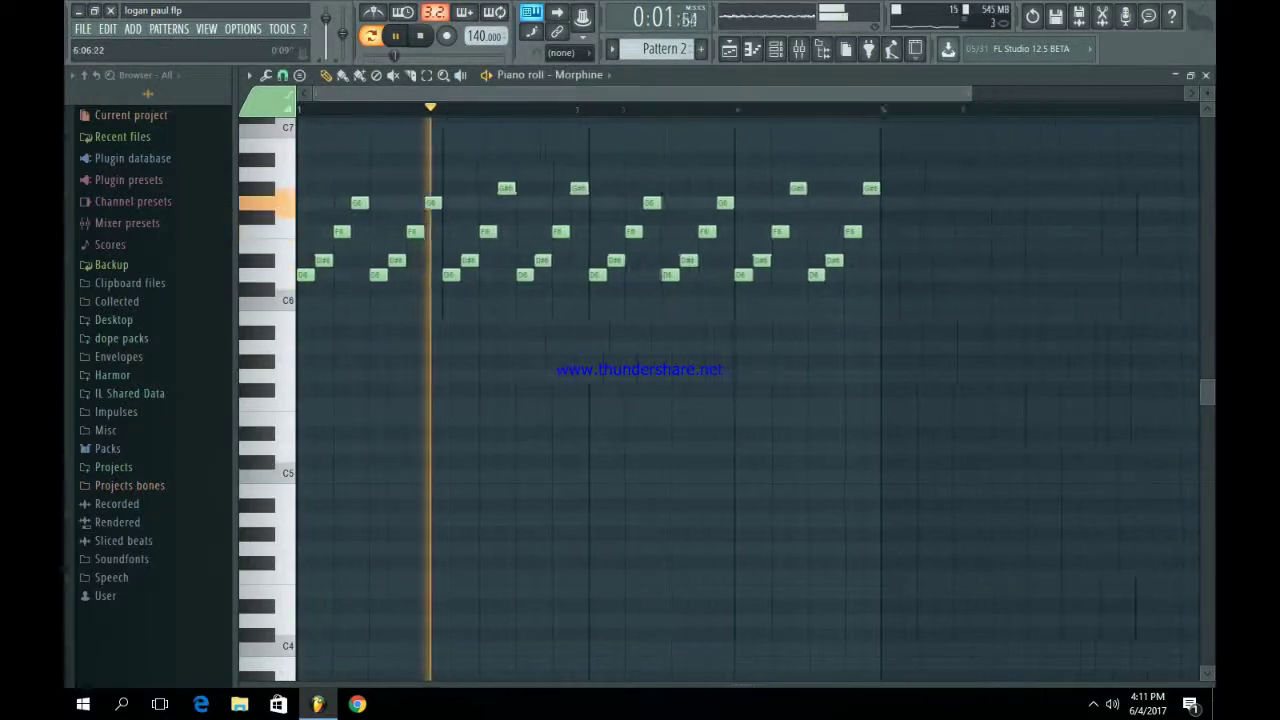
scroll(748, 400, up, 3)
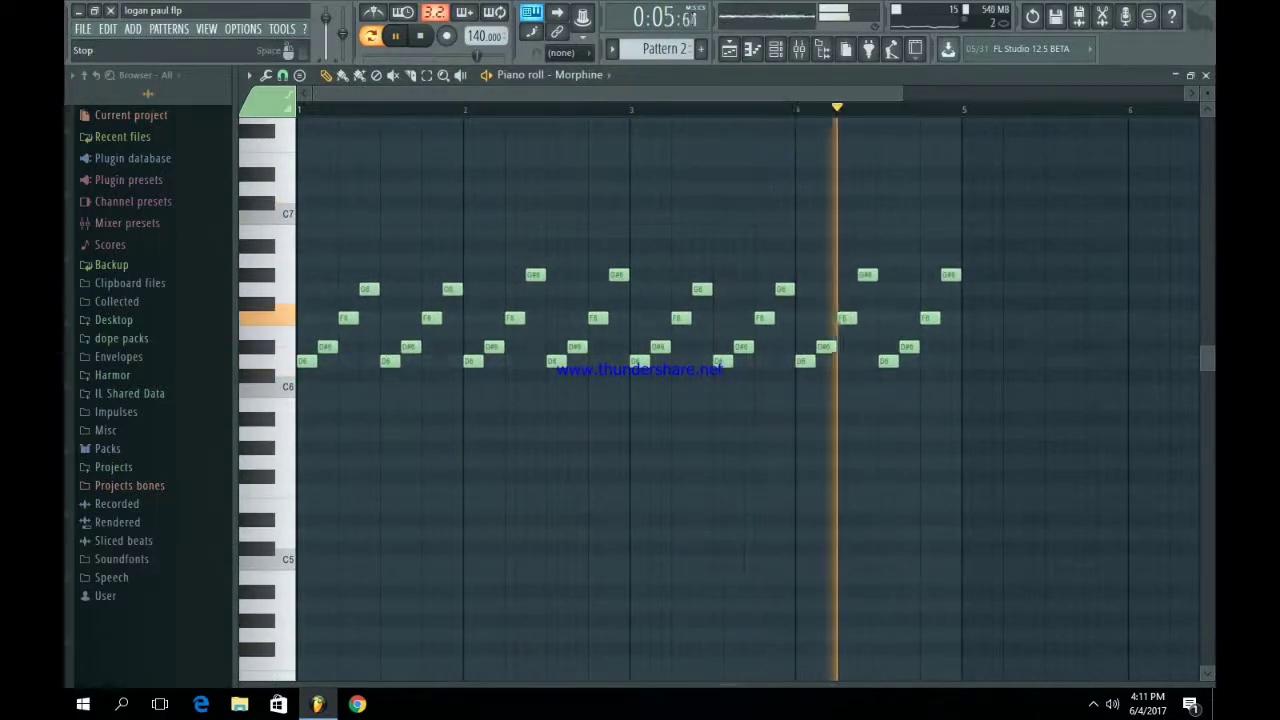
key(space)
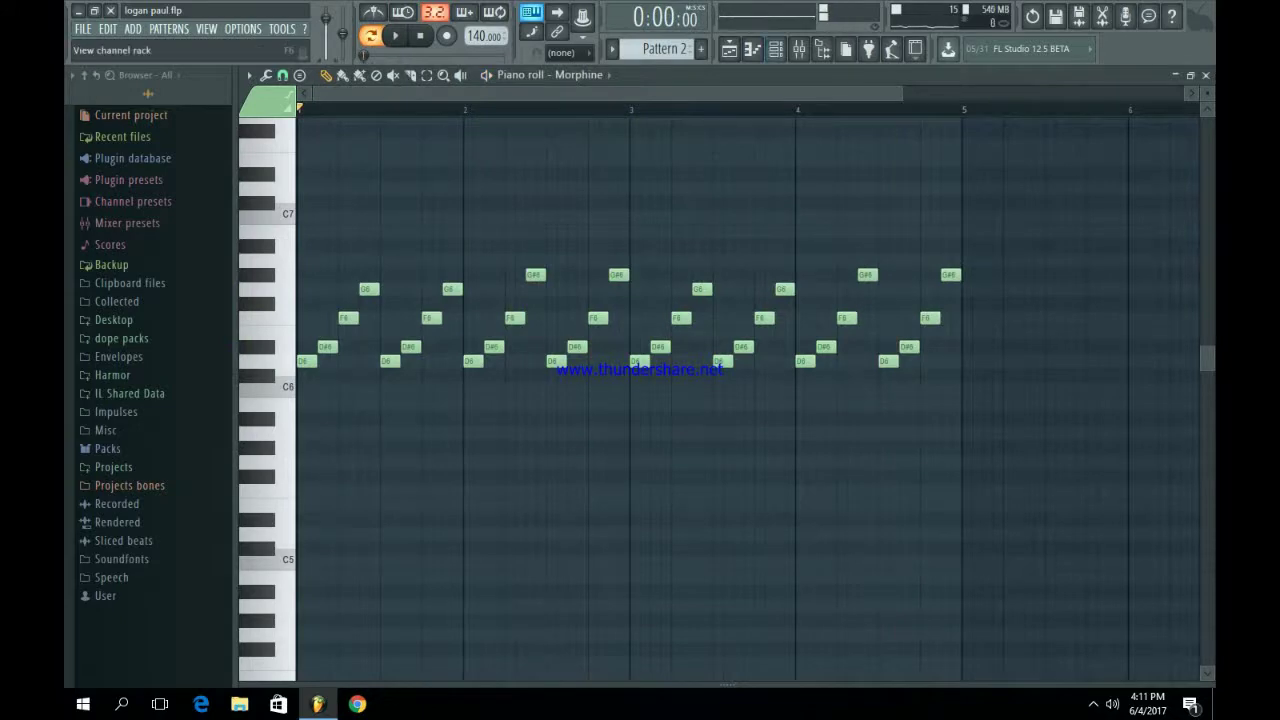
- Show Pattern 3 in the channel rack and play back its channel 4 snap rhythm
key(F6)
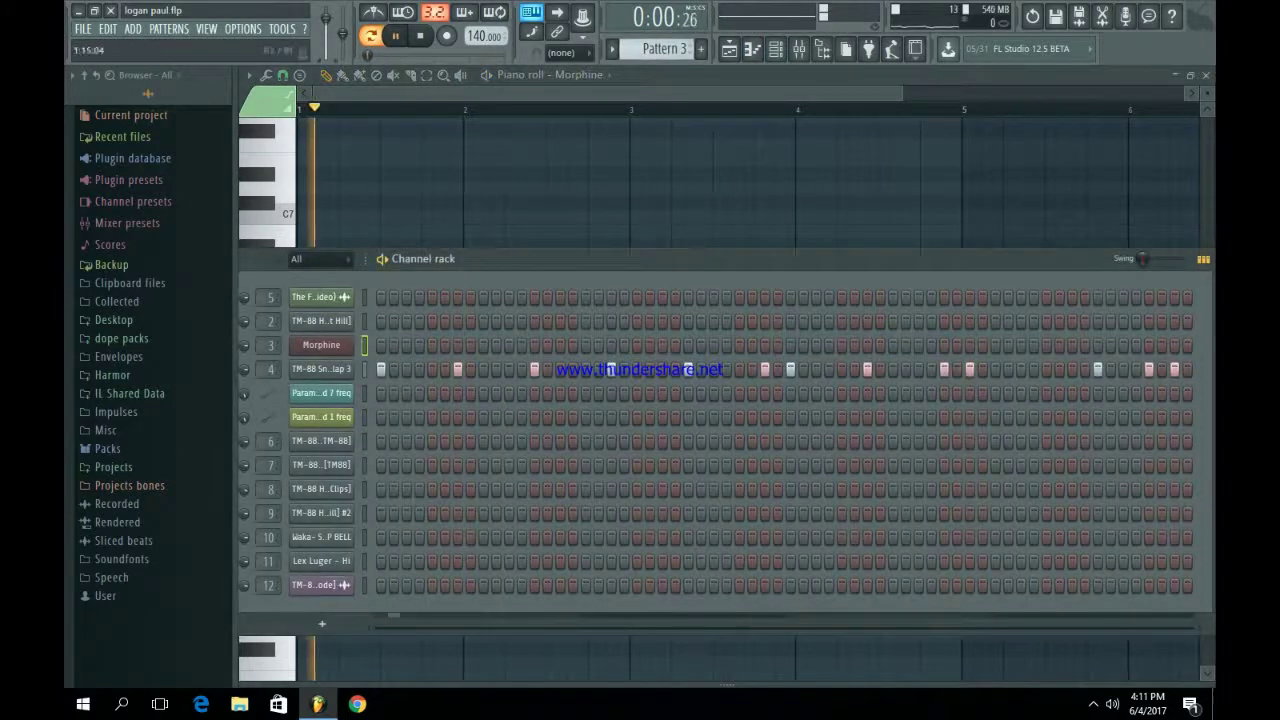
drag(565, 259, 520, 257)
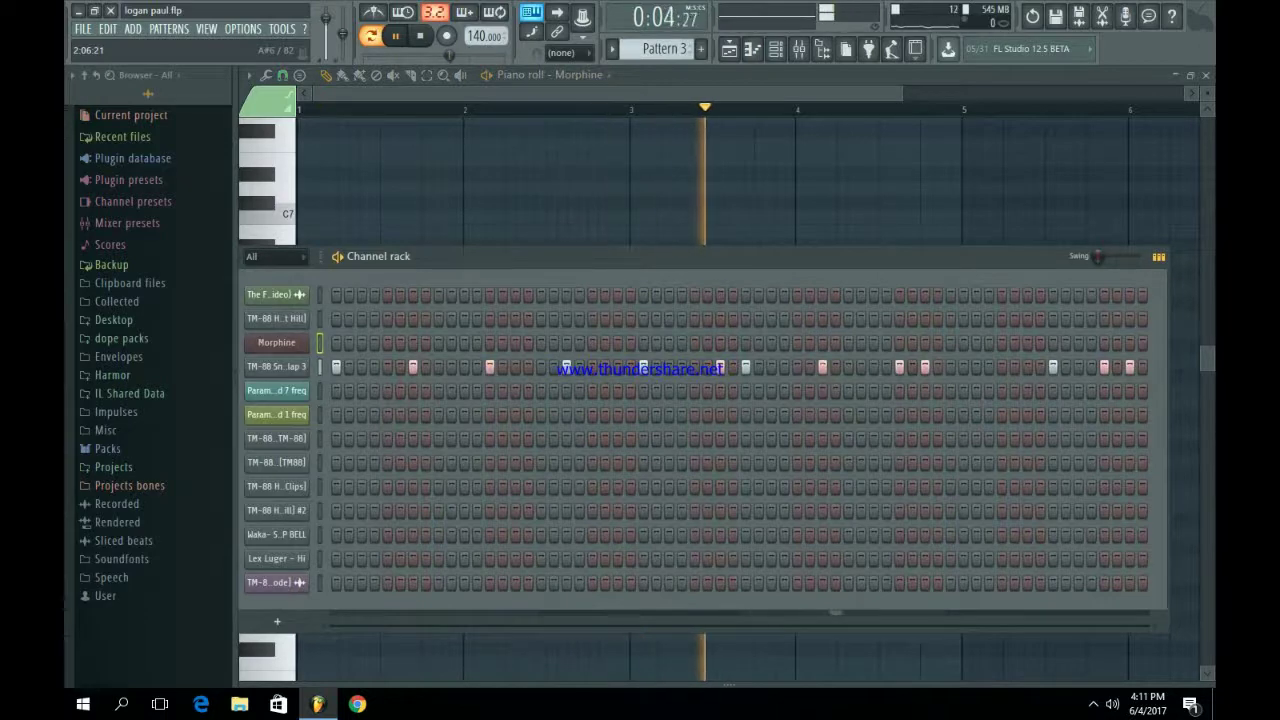
drag(520, 257, 565, 260)
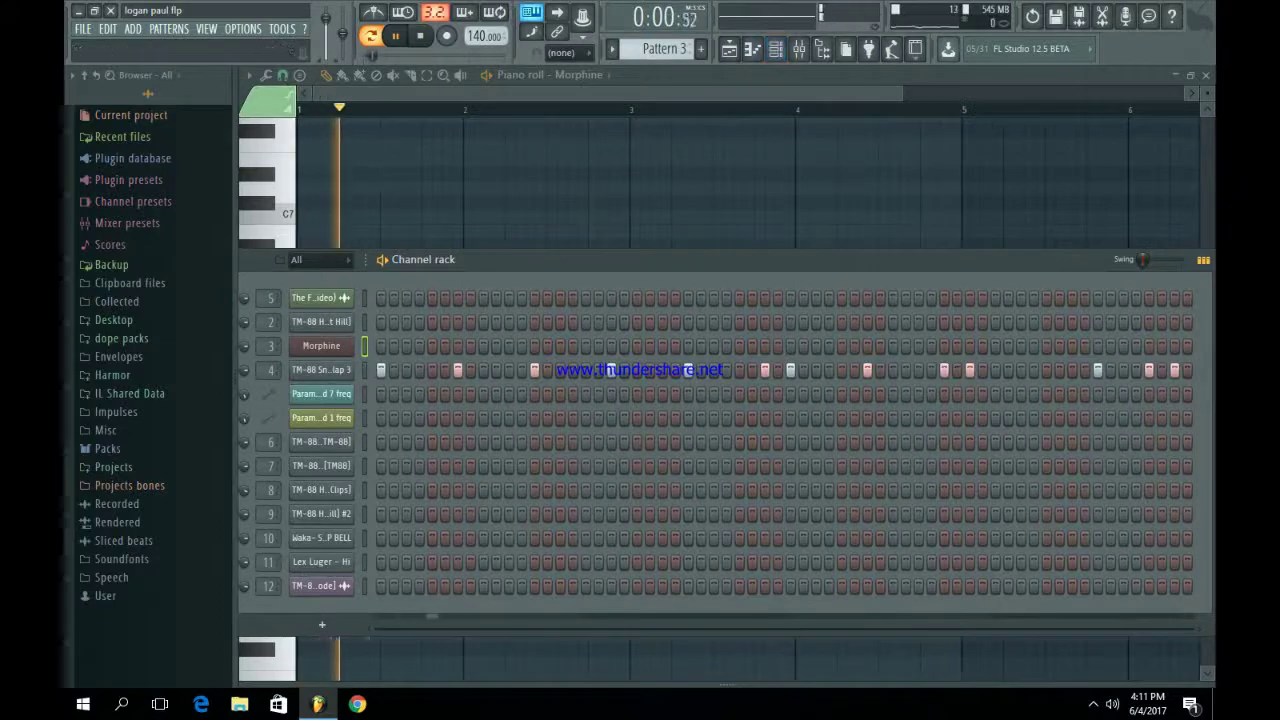
click(420, 36)
- Play back Pattern 4 and examine its TM-88 808s [TM88] notes in the piano roll
scroll(660, 49, down, 1)
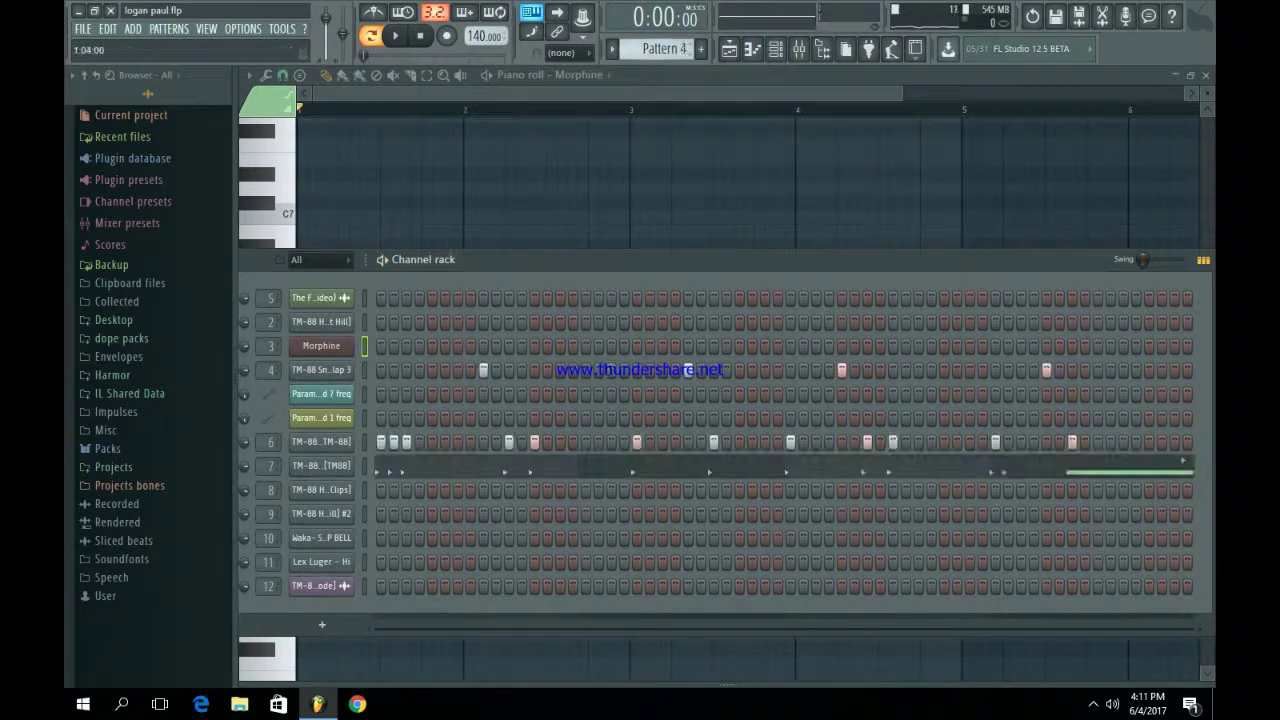
key(space)
click(442, 465)
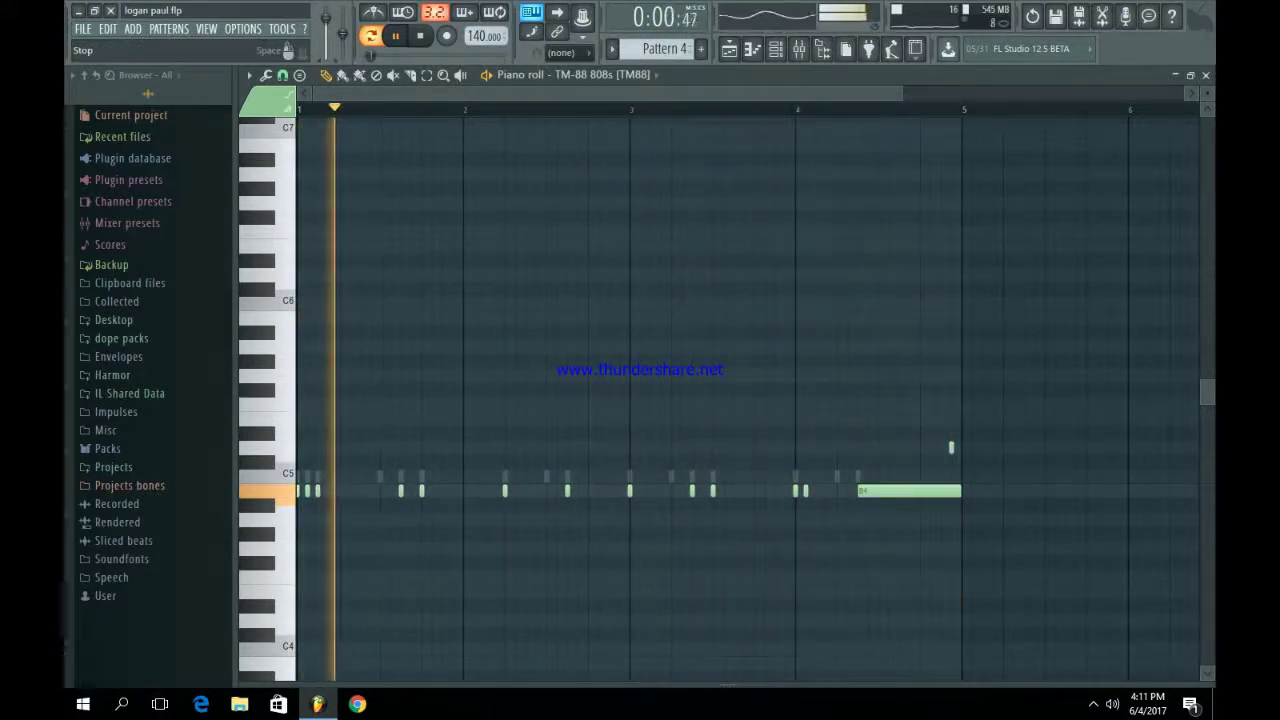
click(420, 36)
click(776, 49)
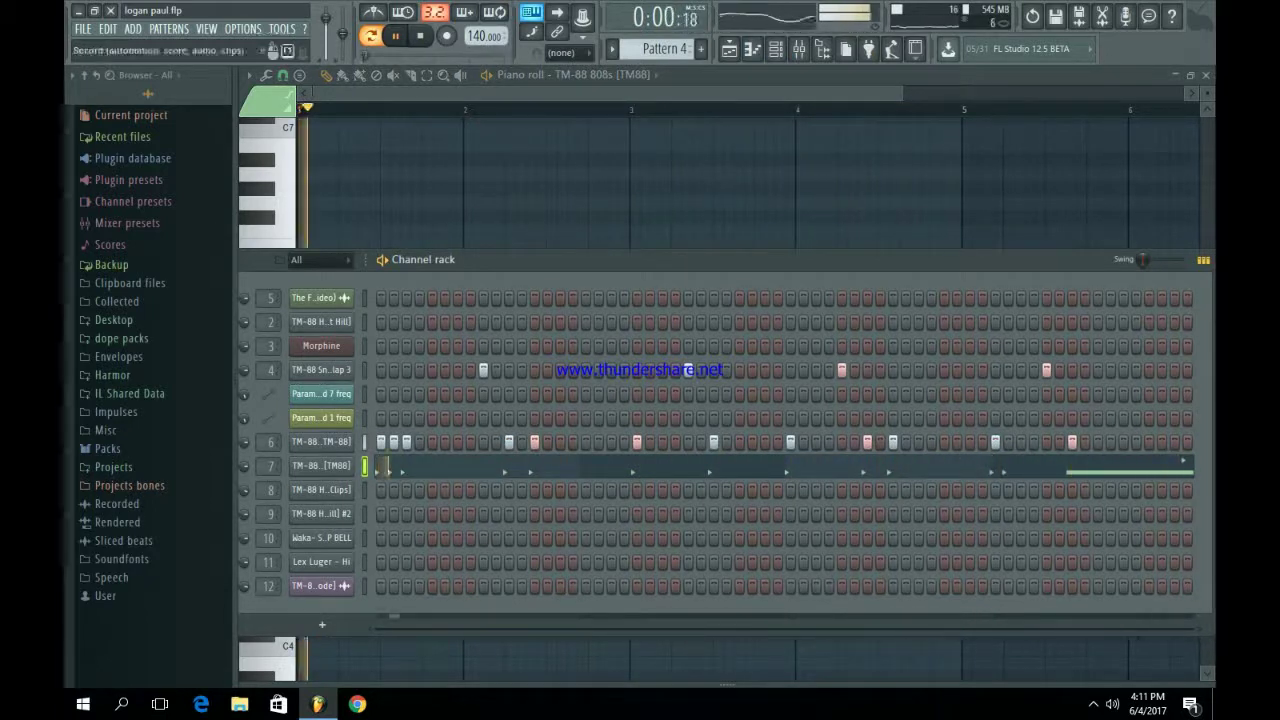
key(space)
- Switch the channel rack to Pattern 5 and play back its hat and bell rhythm
scroll(748, 183, up, 1)
scroll(664, 49, down, 1)
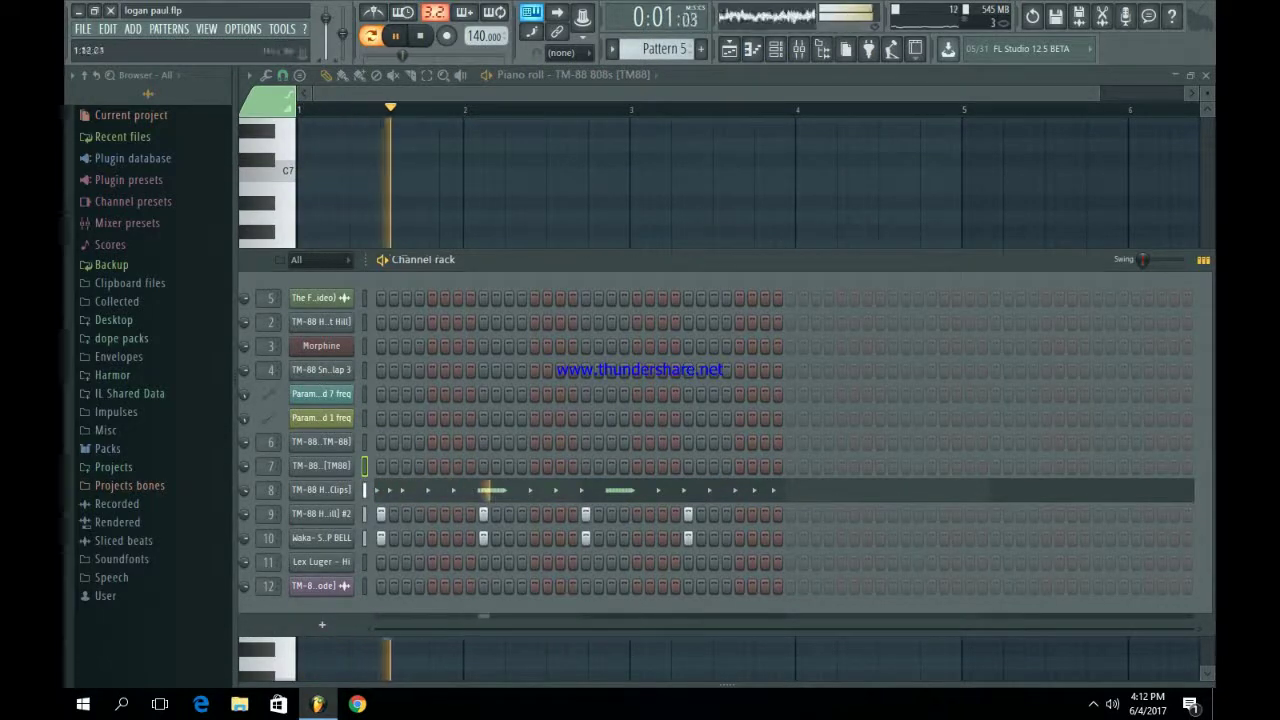
key(space)
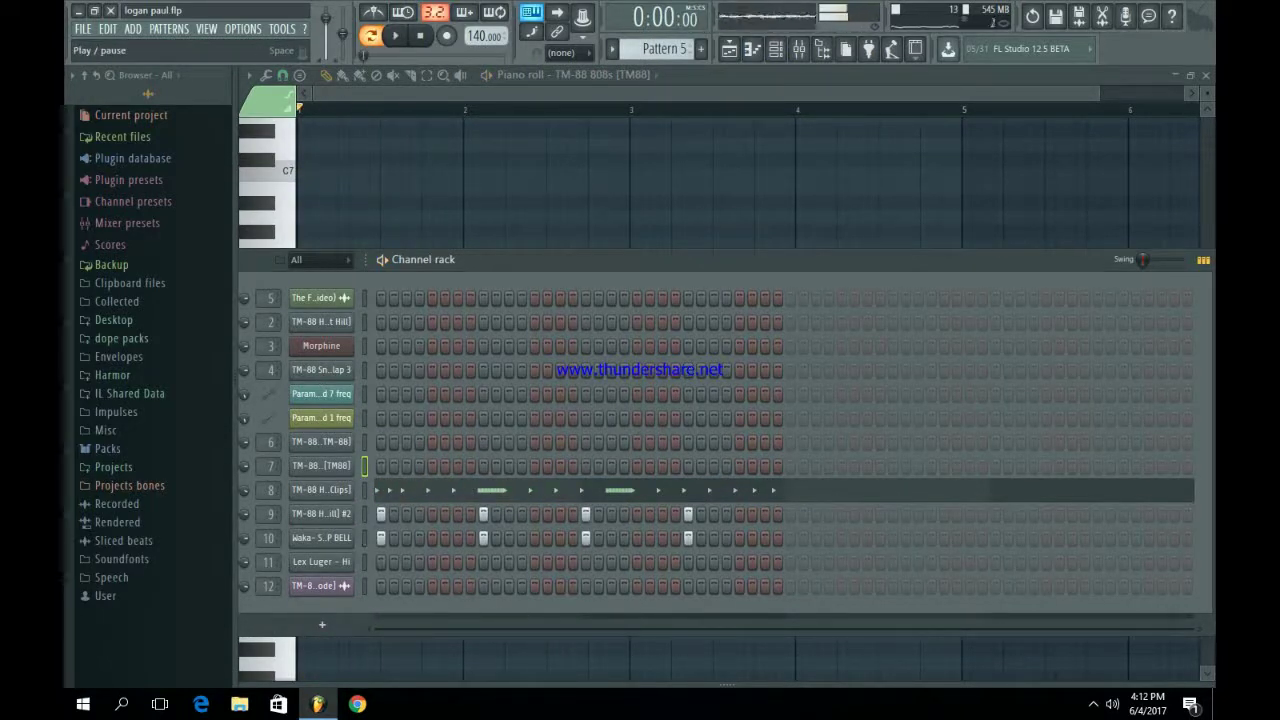
scroll(700, 175, down, 1)
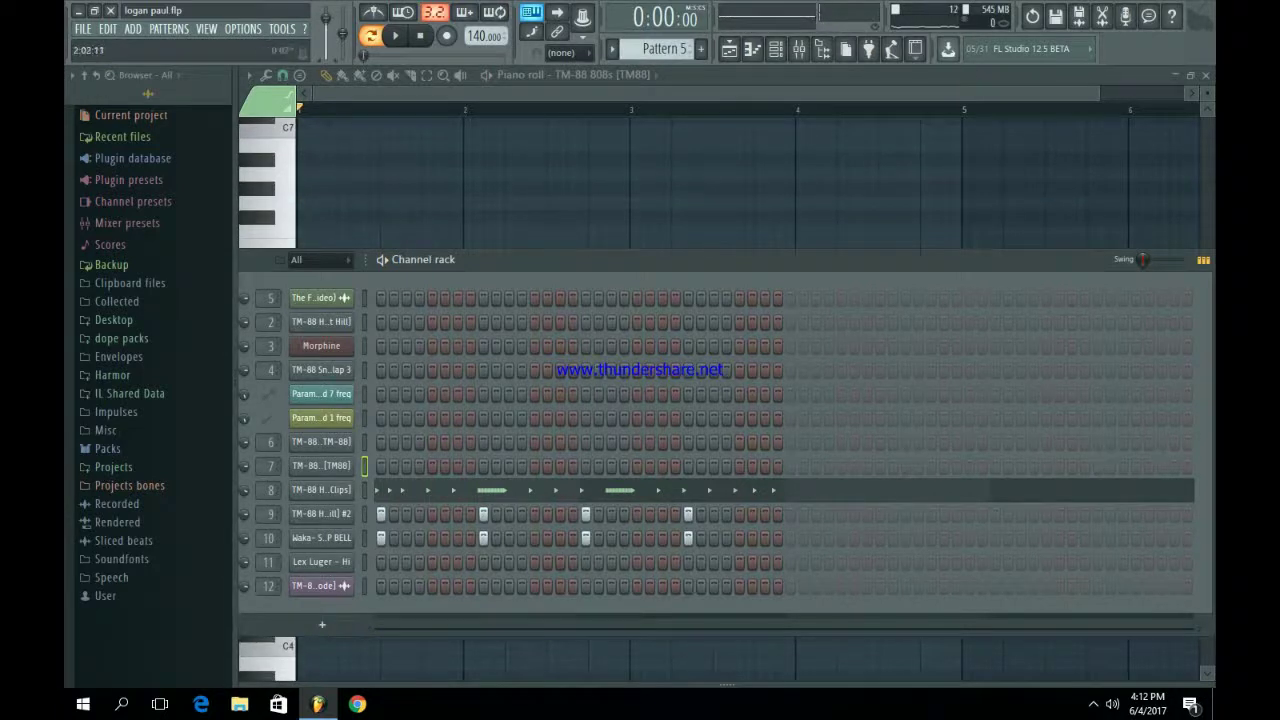
key(space)
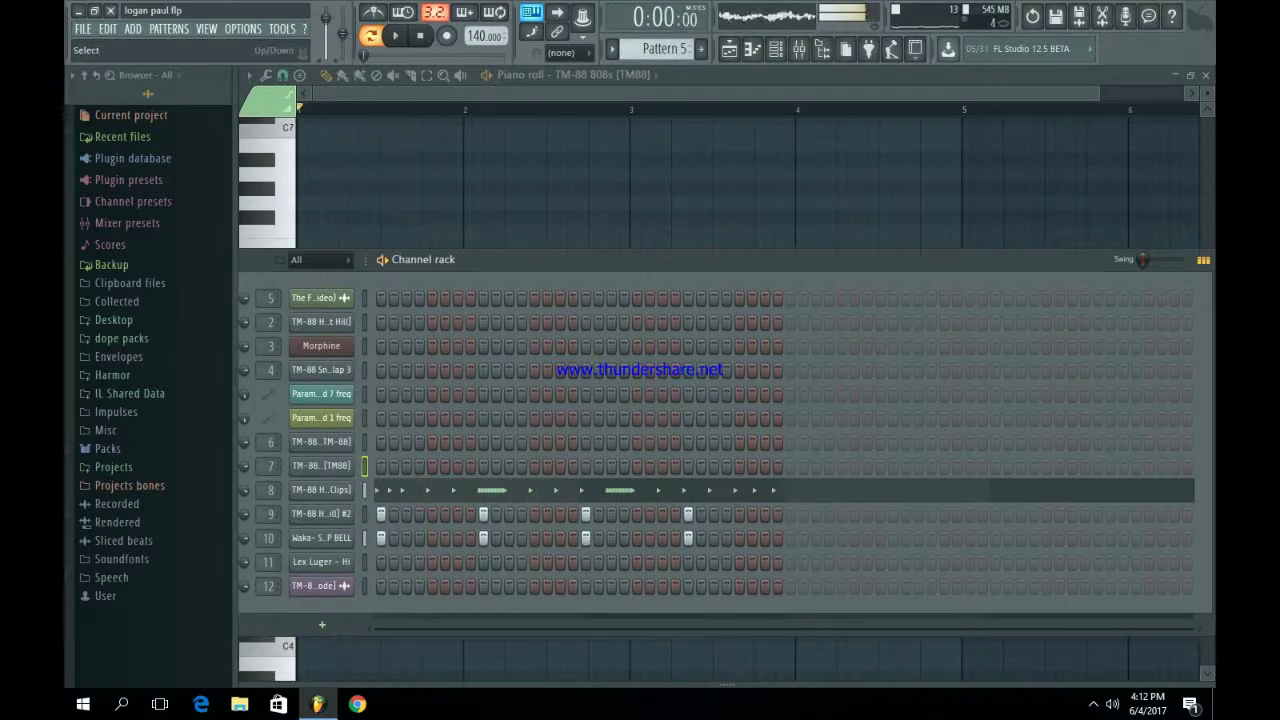
- Audition the channel 9 open hat and the Waka bell on channel 10, checking the hat's sampler settings
click(321, 514)
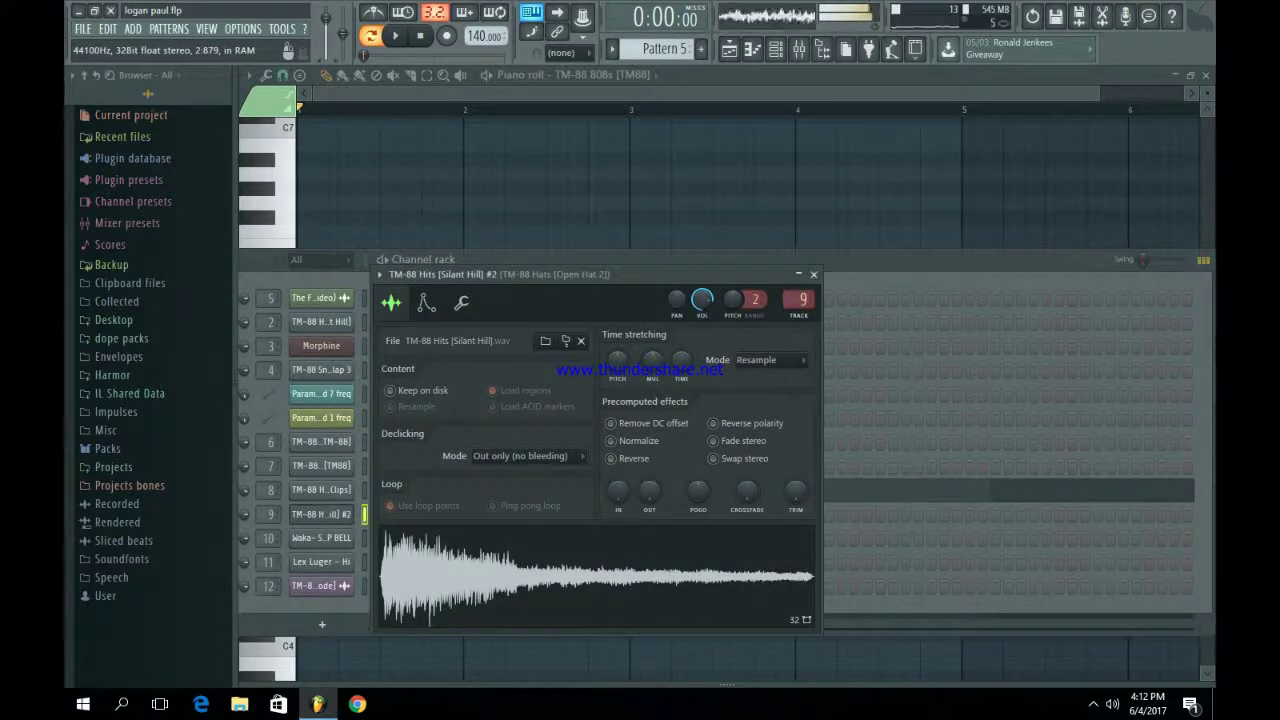
click(814, 274)
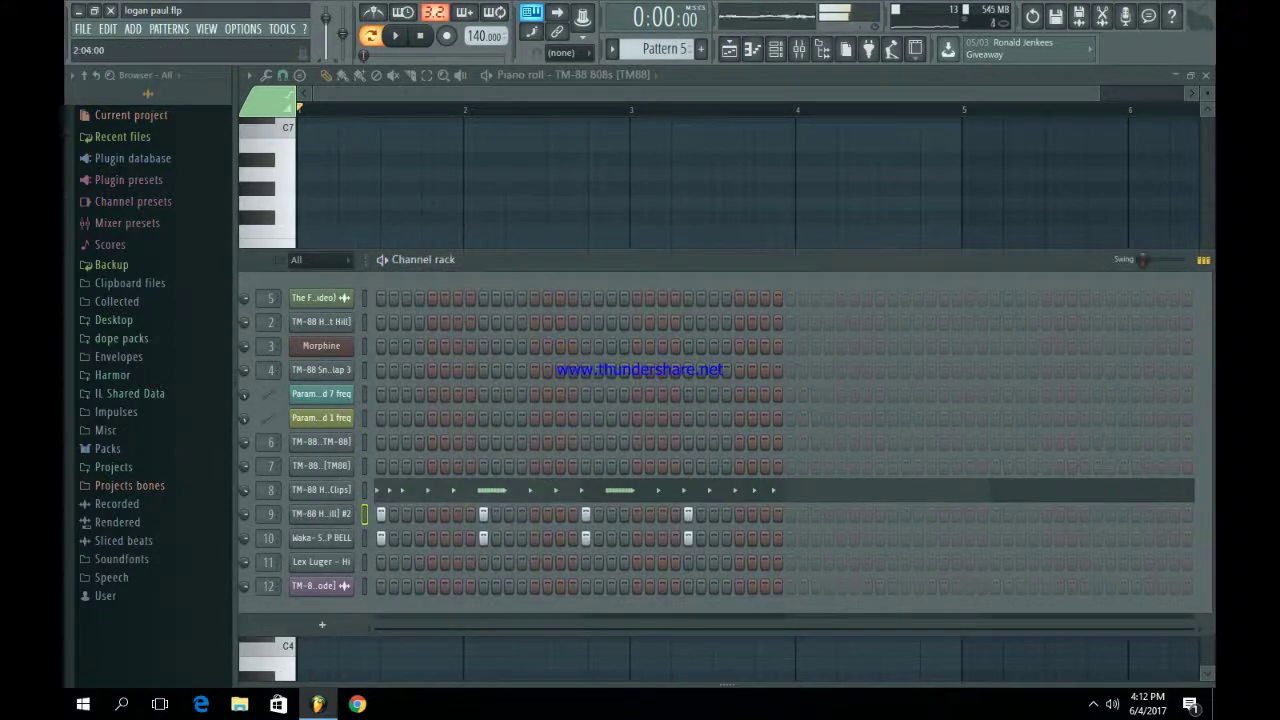
click(321, 538)
click(364, 538)
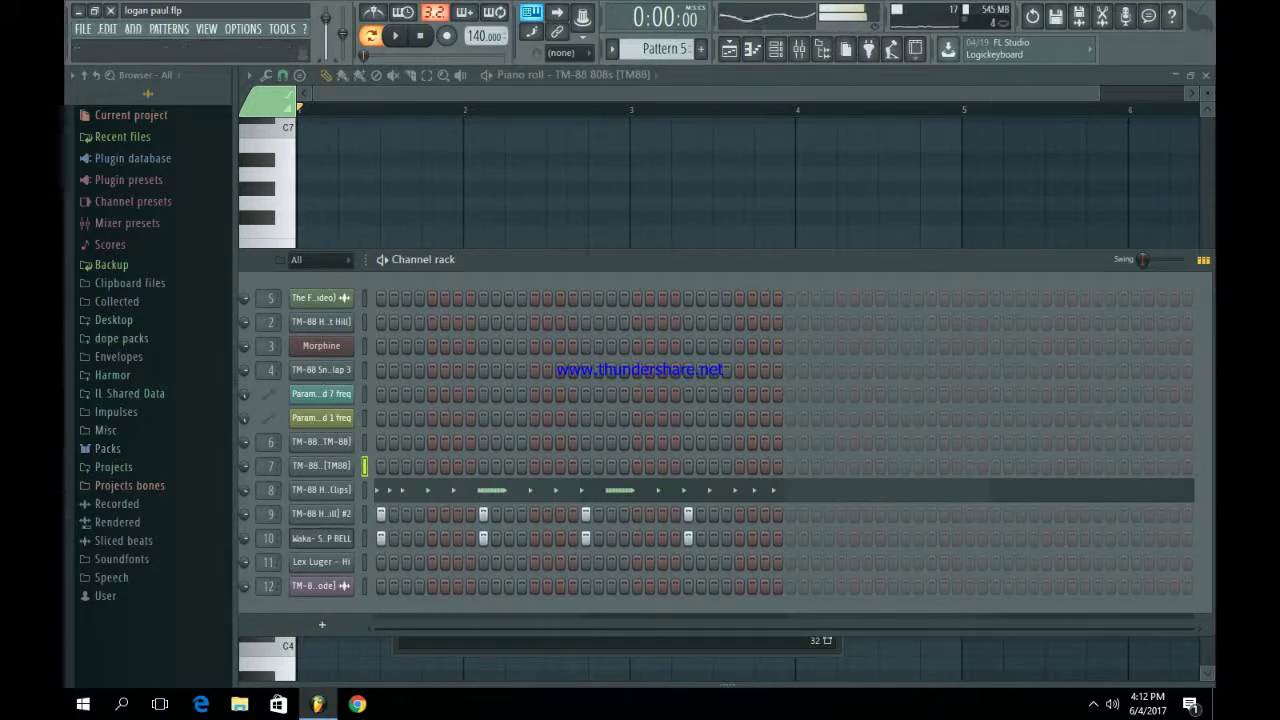
- Open the TM-88 Hats & Crash folder of The Lookout - TM-88 [Nightmare] Drum Kit in the sample packs
click(113, 467)
click(108, 449)
scroll(150, 495, down, 8)
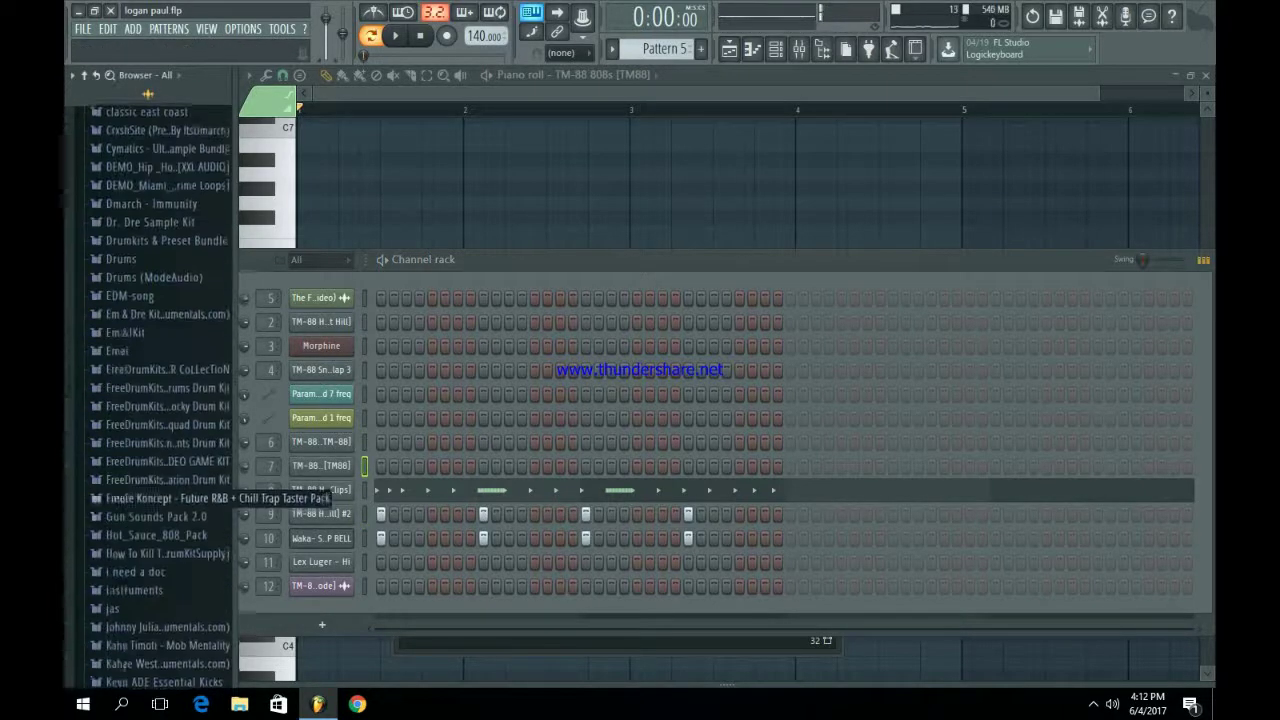
scroll(155, 390, down, 8)
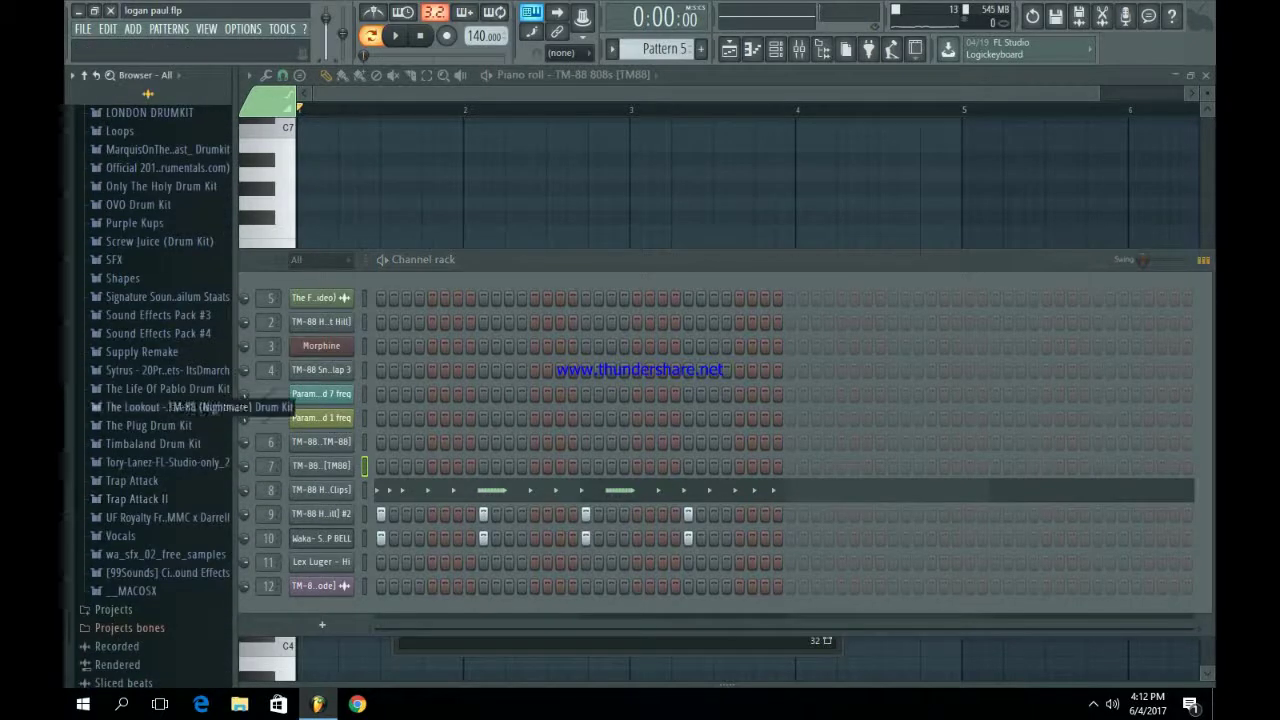
click(150, 407)
click(160, 499)
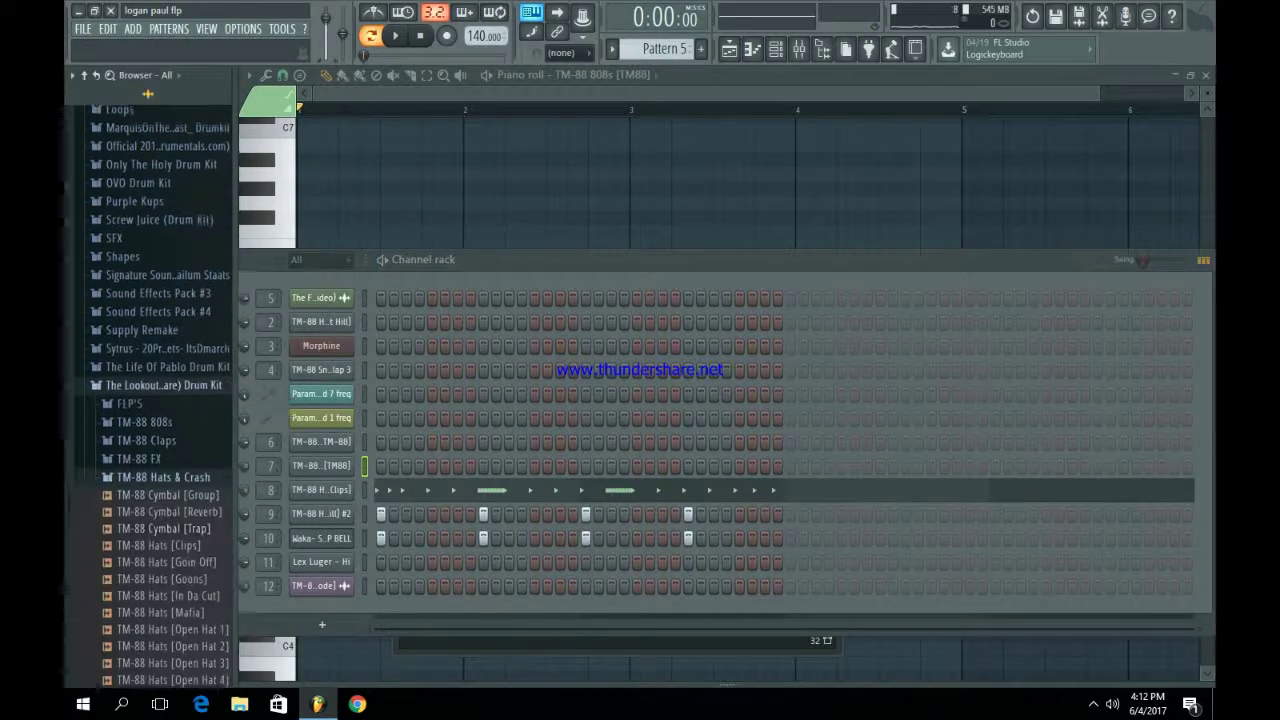
- Replace the sample on channel 9 with TM-88 Hats [Open Hat 3] and play Pattern 5
scroll(155, 390, down, 3)
click(172, 460)
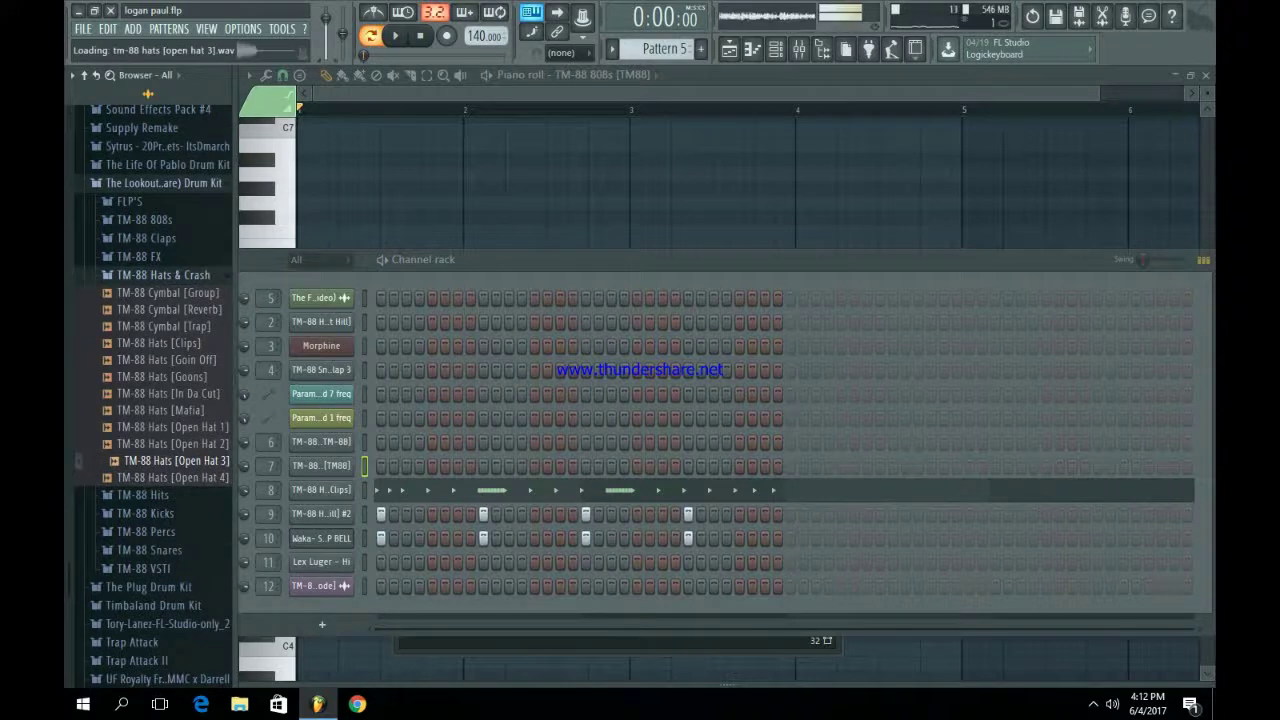
drag(290, 540, 320, 514)
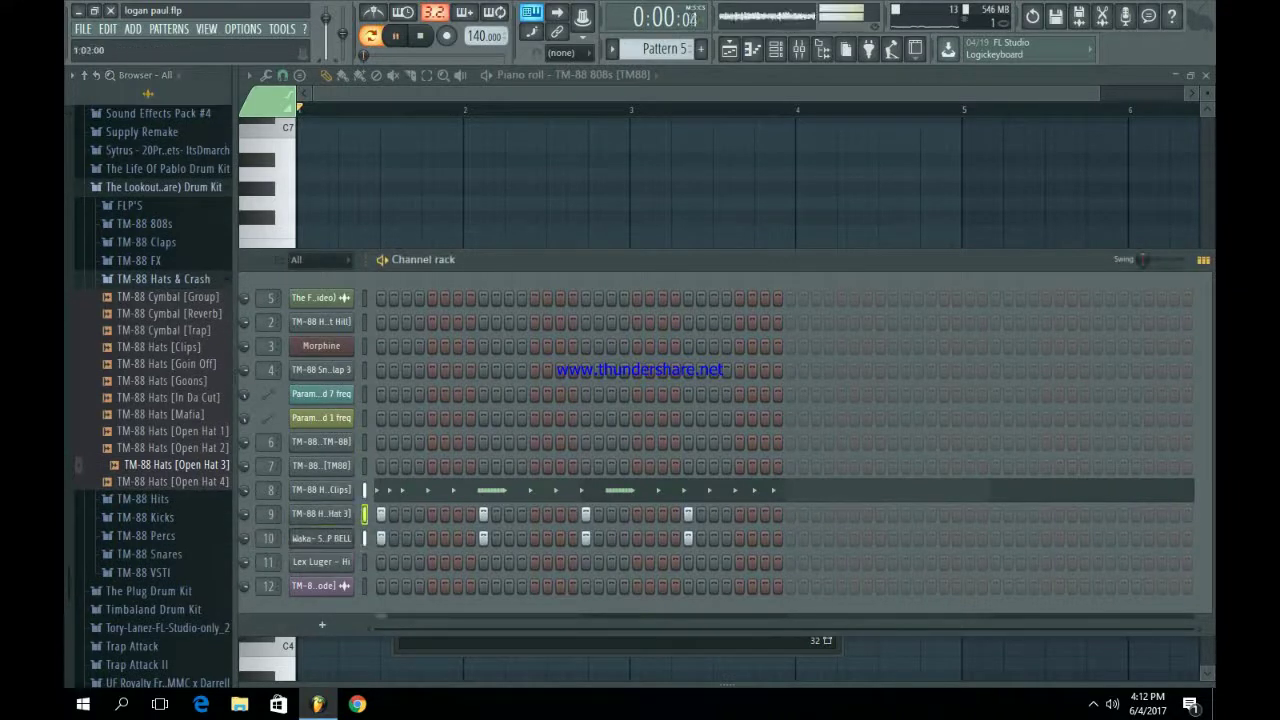
key(space)
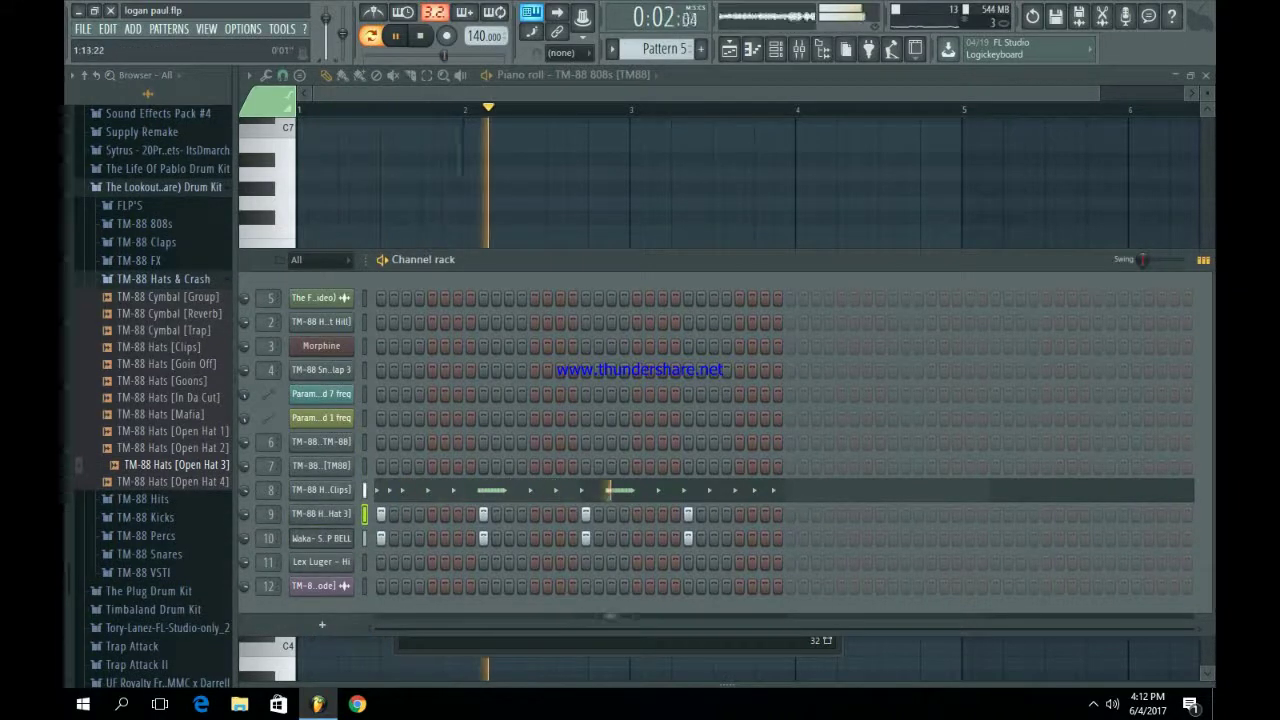
- Adjust the release and decay of the volume envelope on the TM-88 Hats [Open Hat 3] channel
click(321, 514)
click(427, 303)
drag(531, 459, 504, 500)
drag(477, 459, 450, 452)
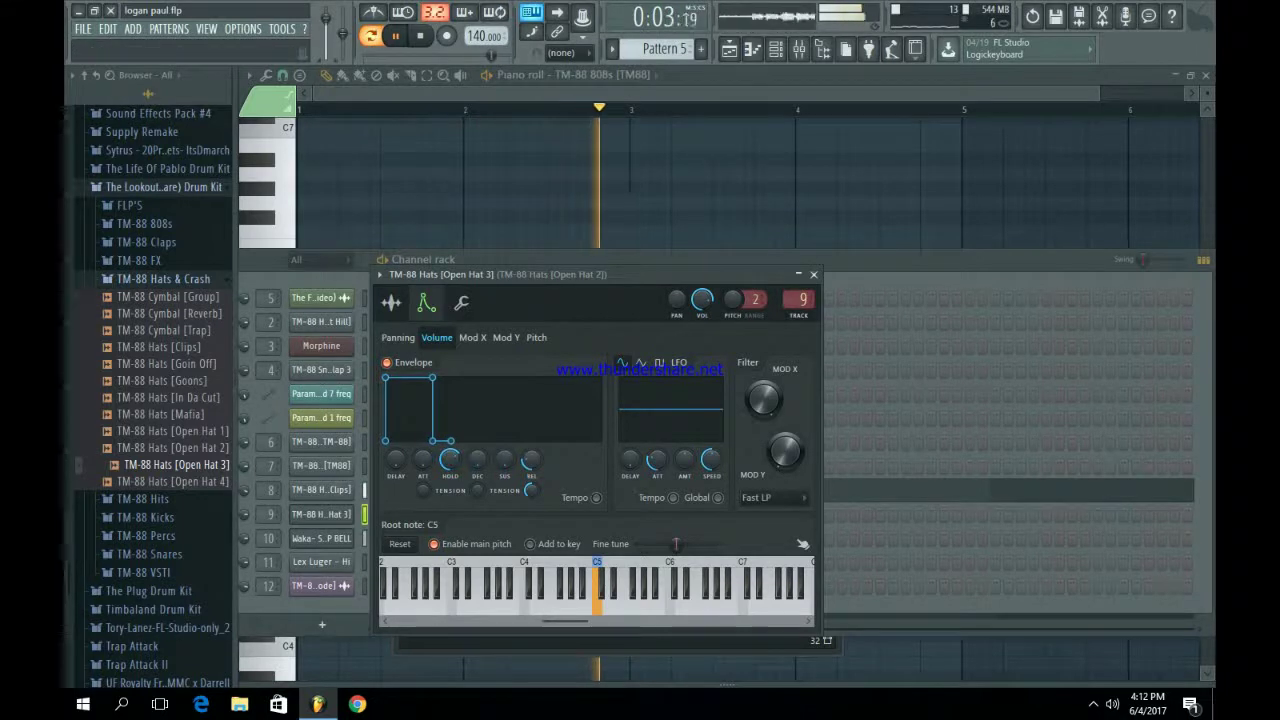
click(814, 274)
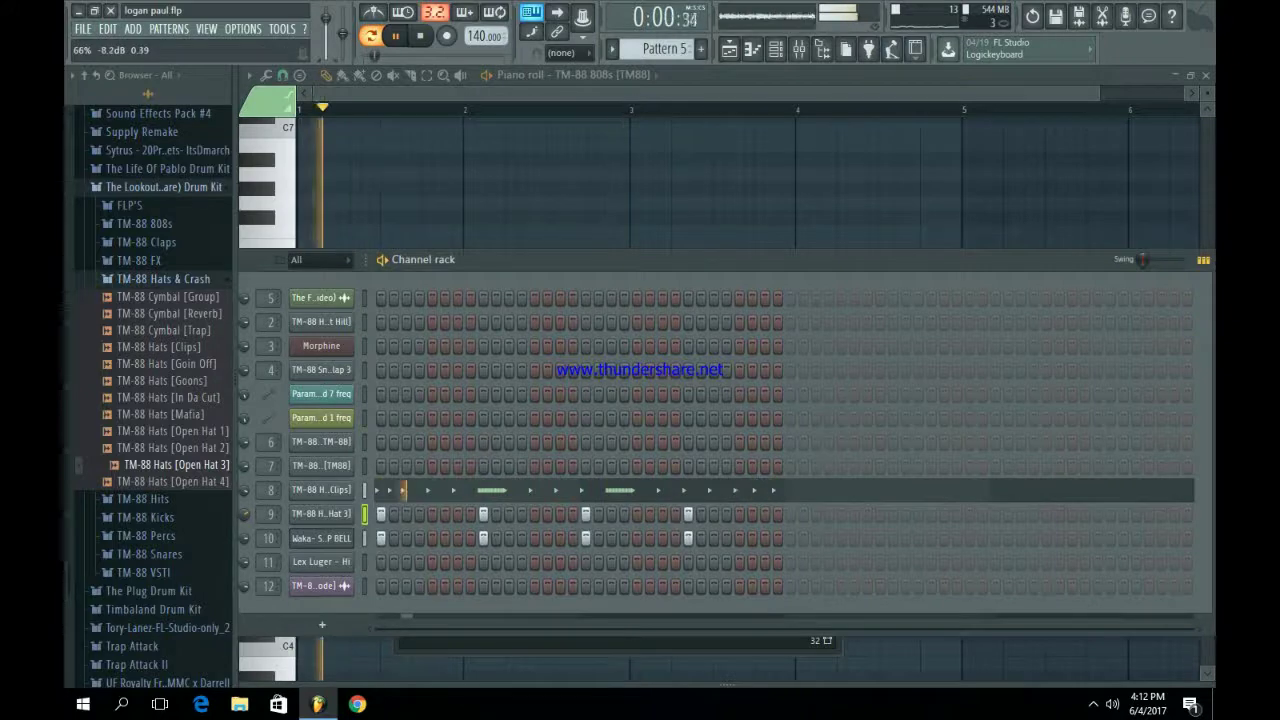
- Stop playback, return to Pattern 1 and show the playlist arrangement
key(space)
scroll(664, 49, up, 4)
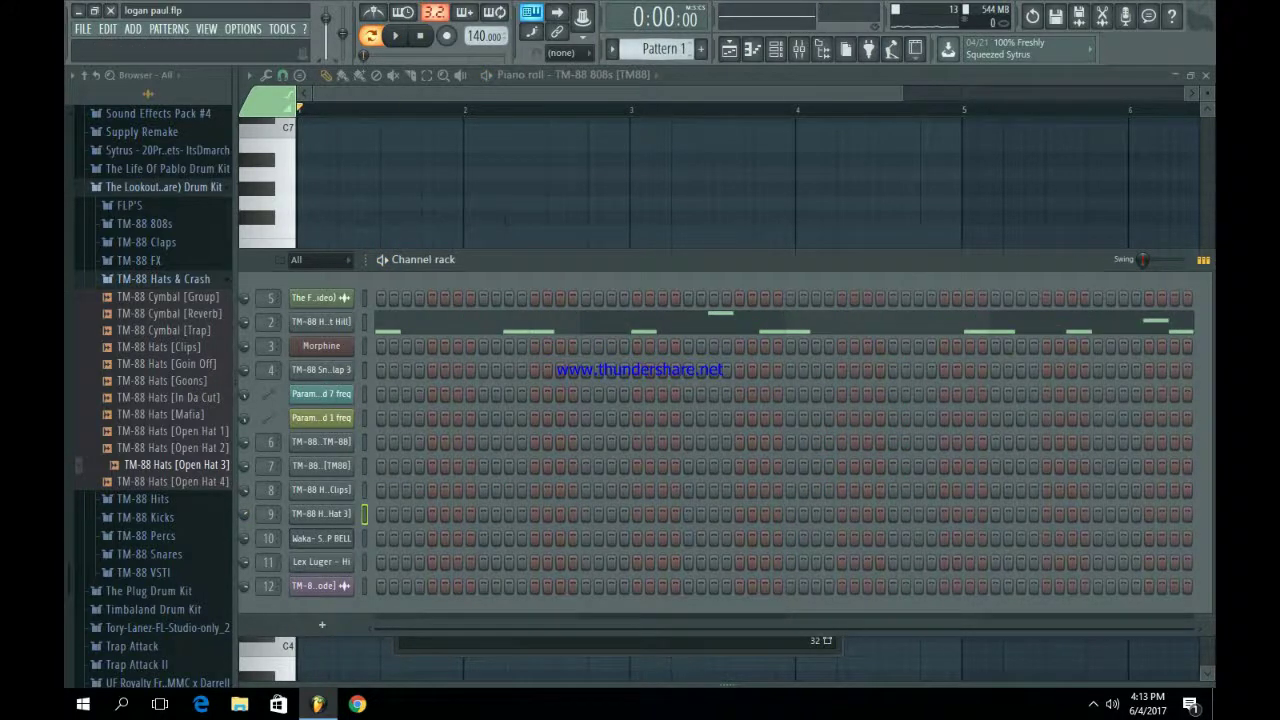
key(F5)
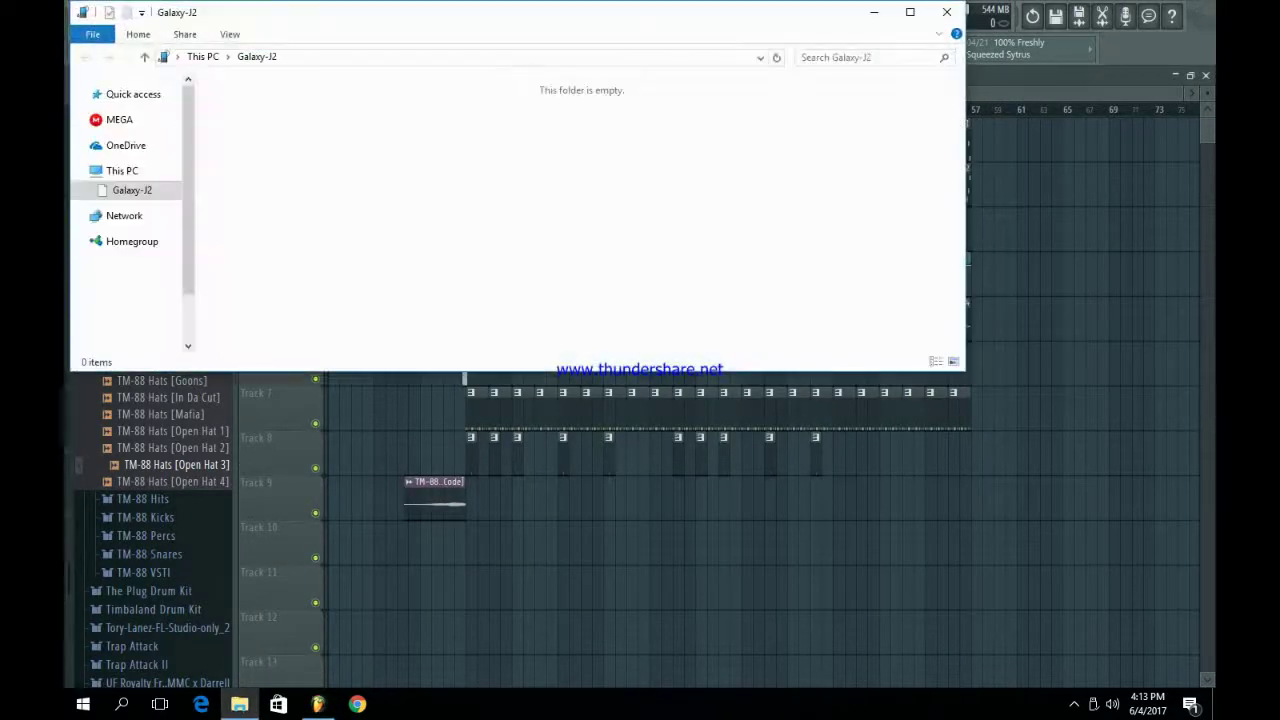
- Dismiss the Galaxy-J2 folder window, collapse the browser's folder structure and show the channel rack again
click(947, 12)
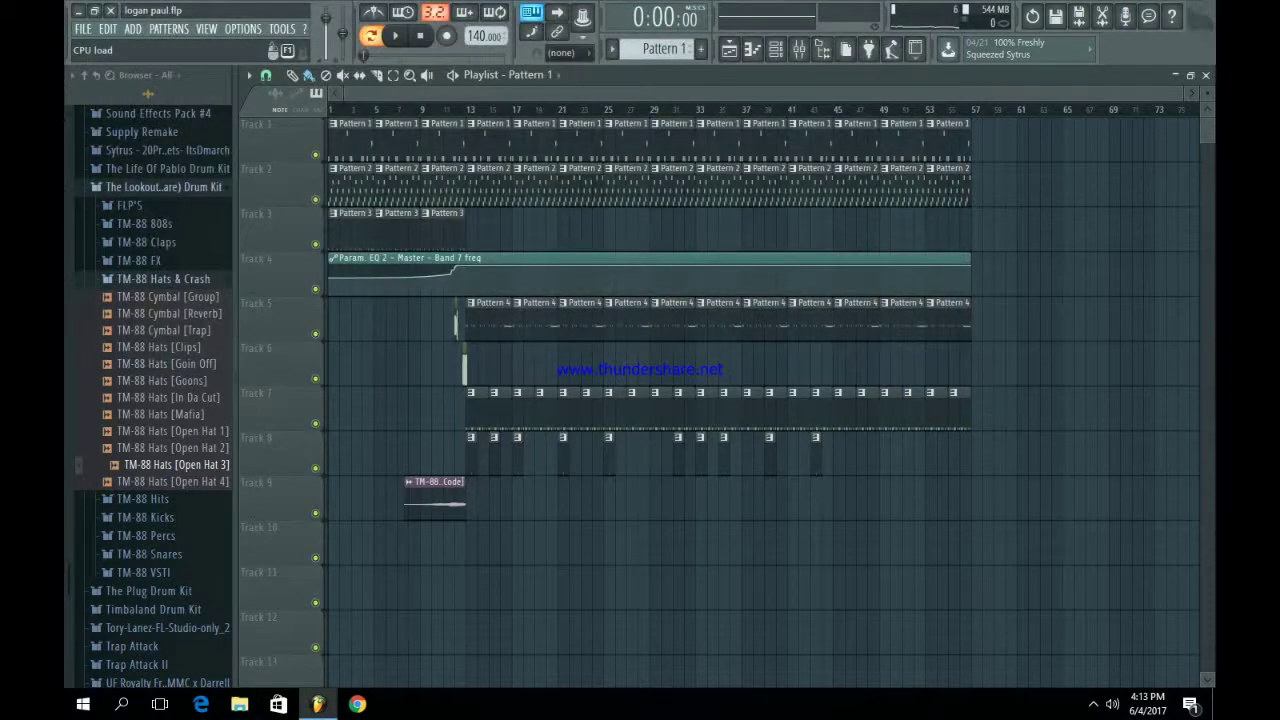
click(85, 75)
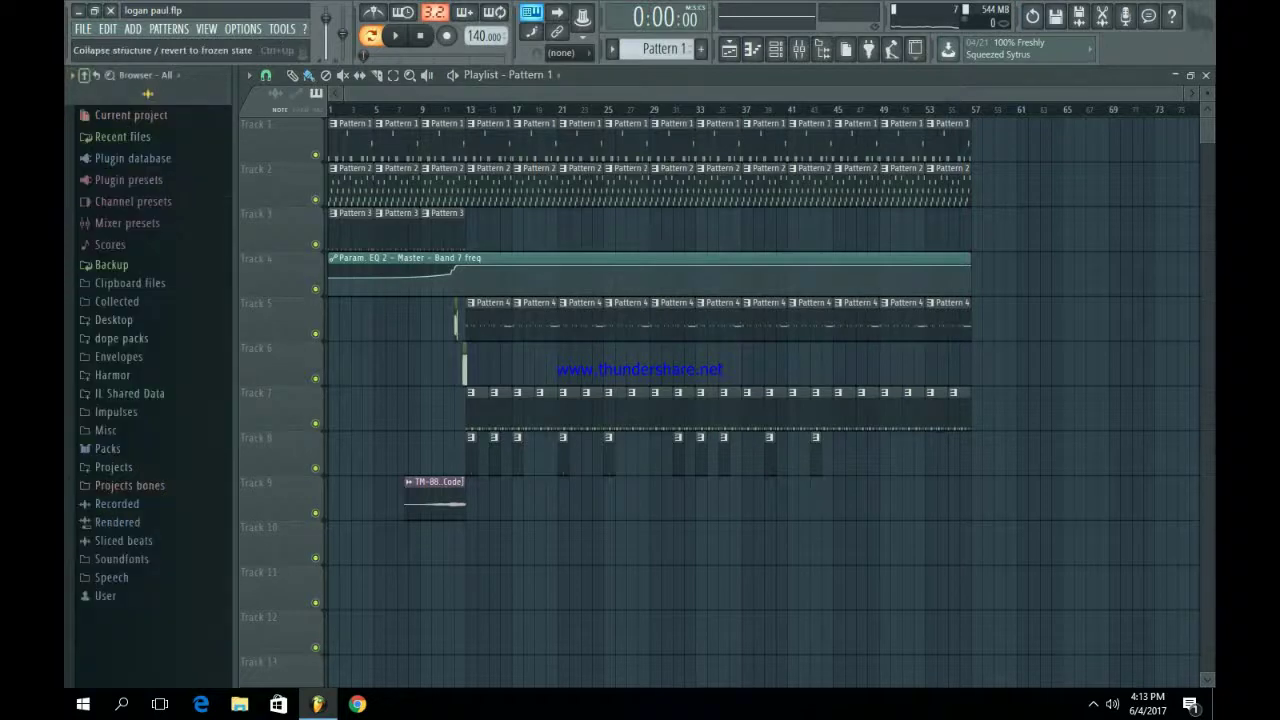
click(775, 48)
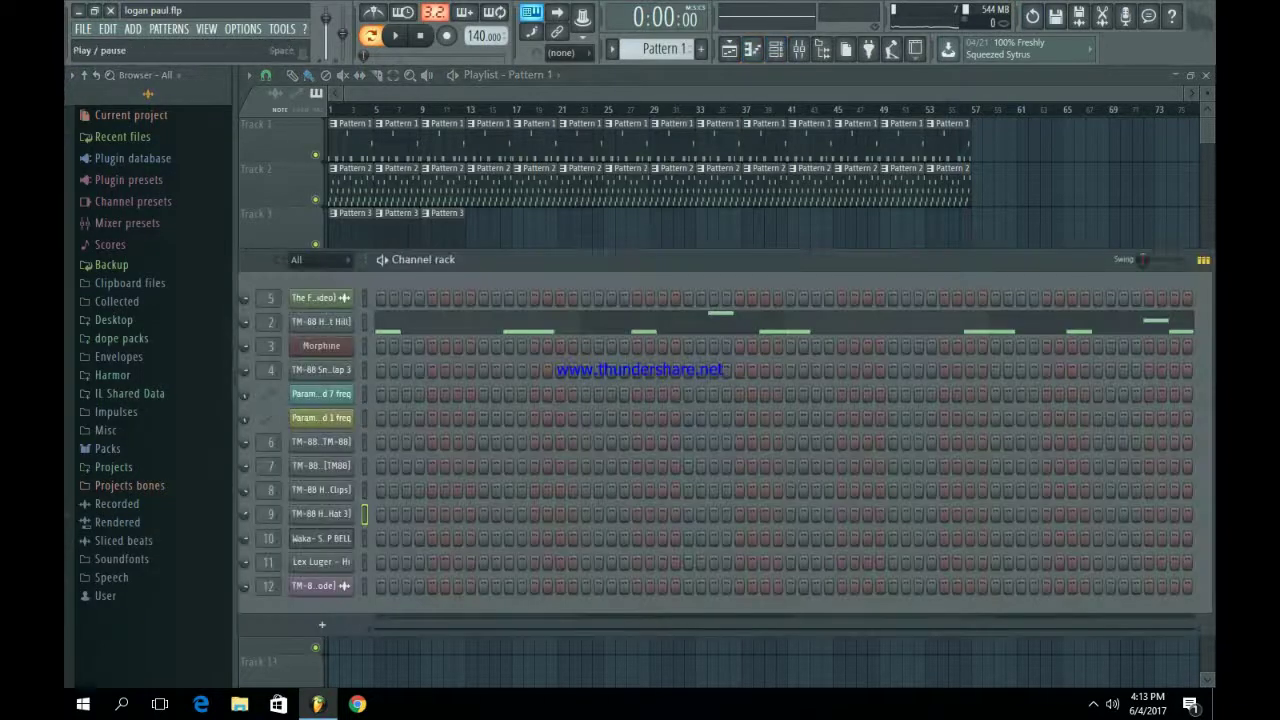
- Open the TM-88 Hits [Silant Hill] notes of Pattern 1 in the piano roll and play them
click(412, 322)
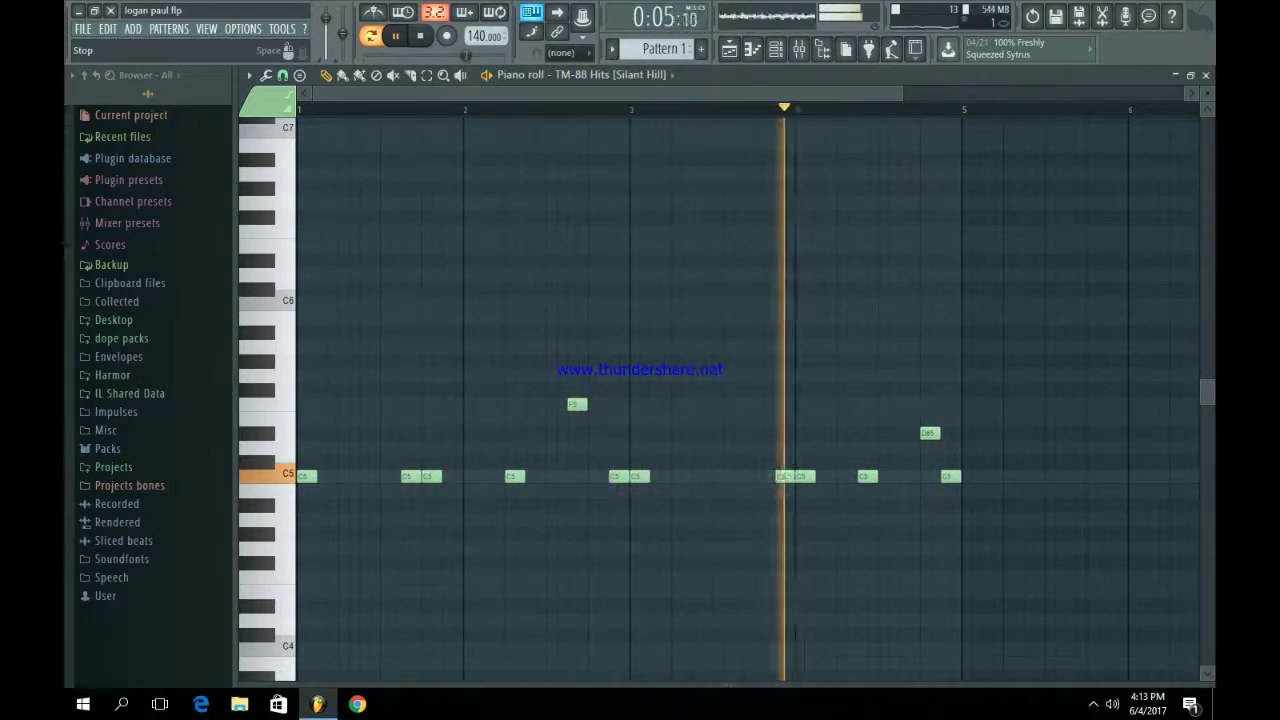
key(space)
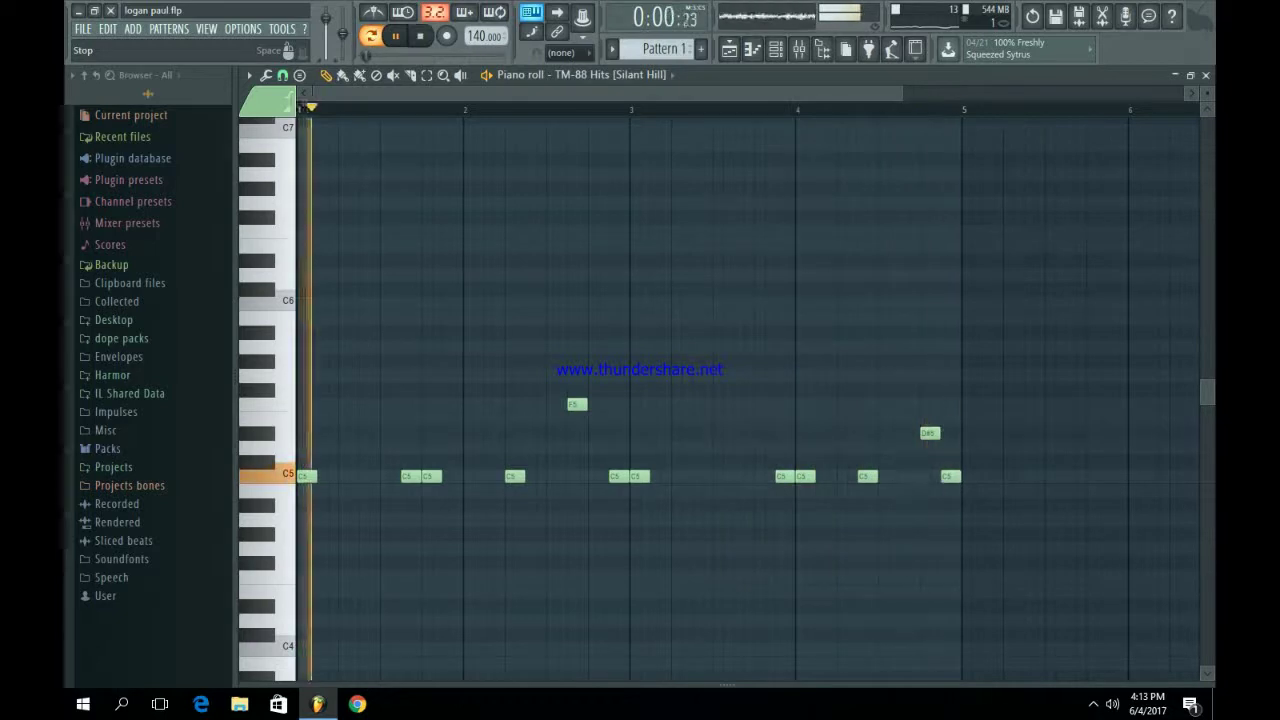
- Switch to Pattern 2, inspect the Morphine instrument's settings and return to the channel rack
click(776, 49)
key(KP_Add)
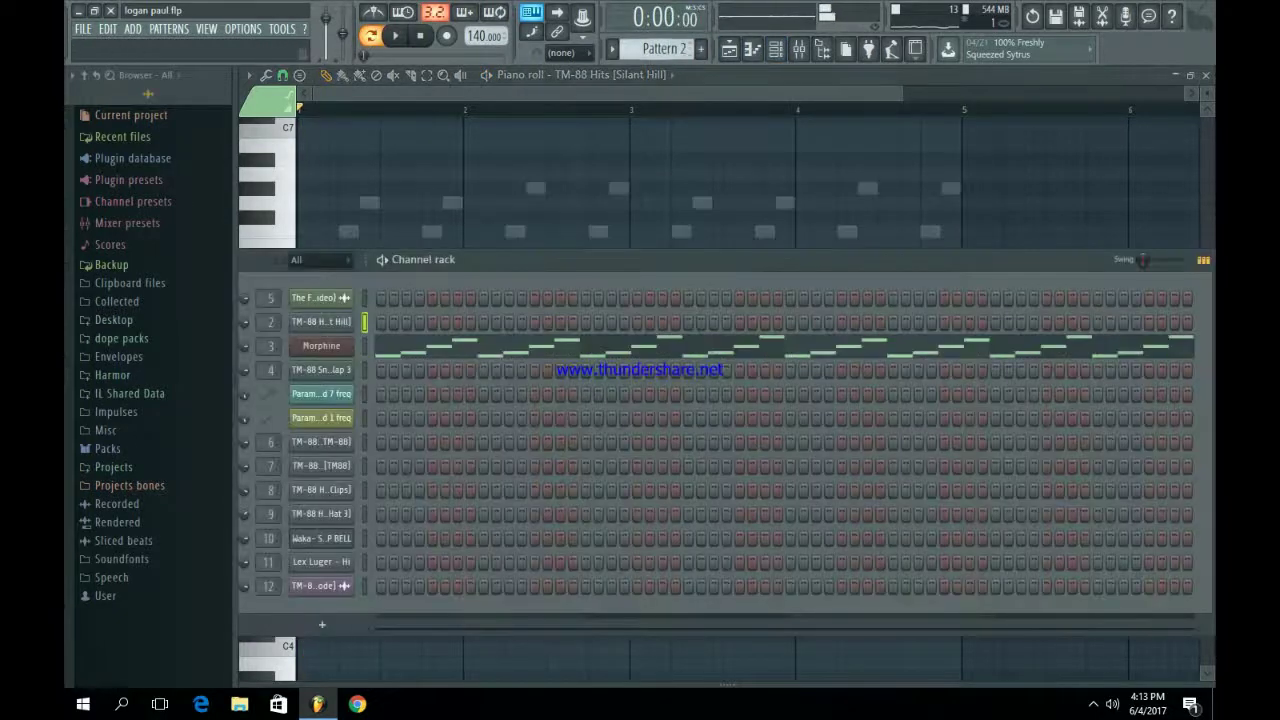
click(321, 345)
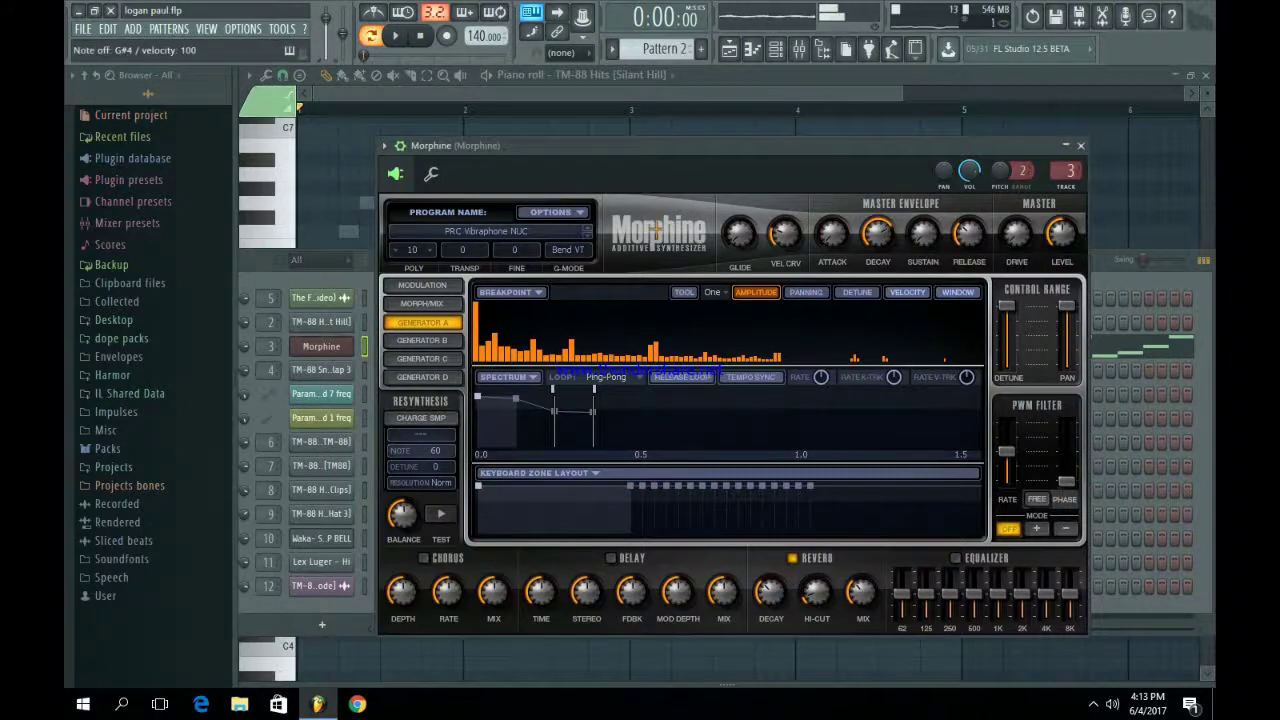
key(Escape)
key(Escape)
click(776, 49)
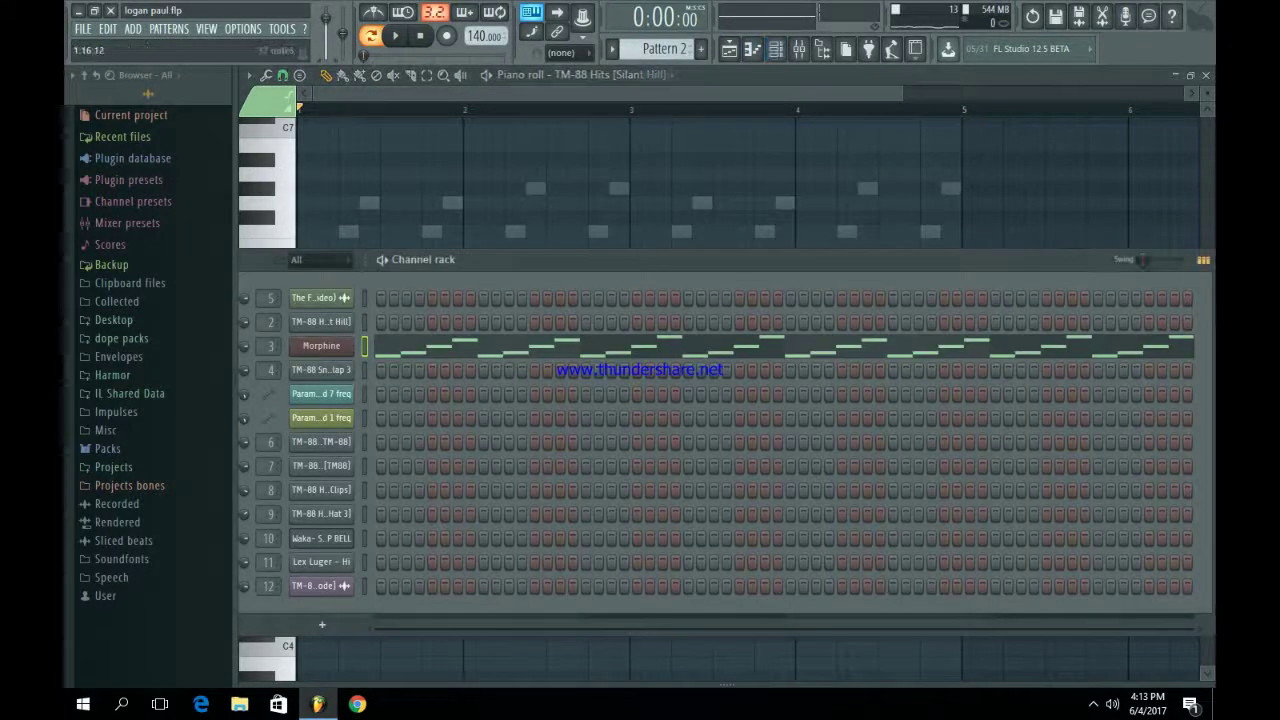
- Open the Morphine melody in the piano roll and play Pattern 2 through once
key(F7)
key(space)
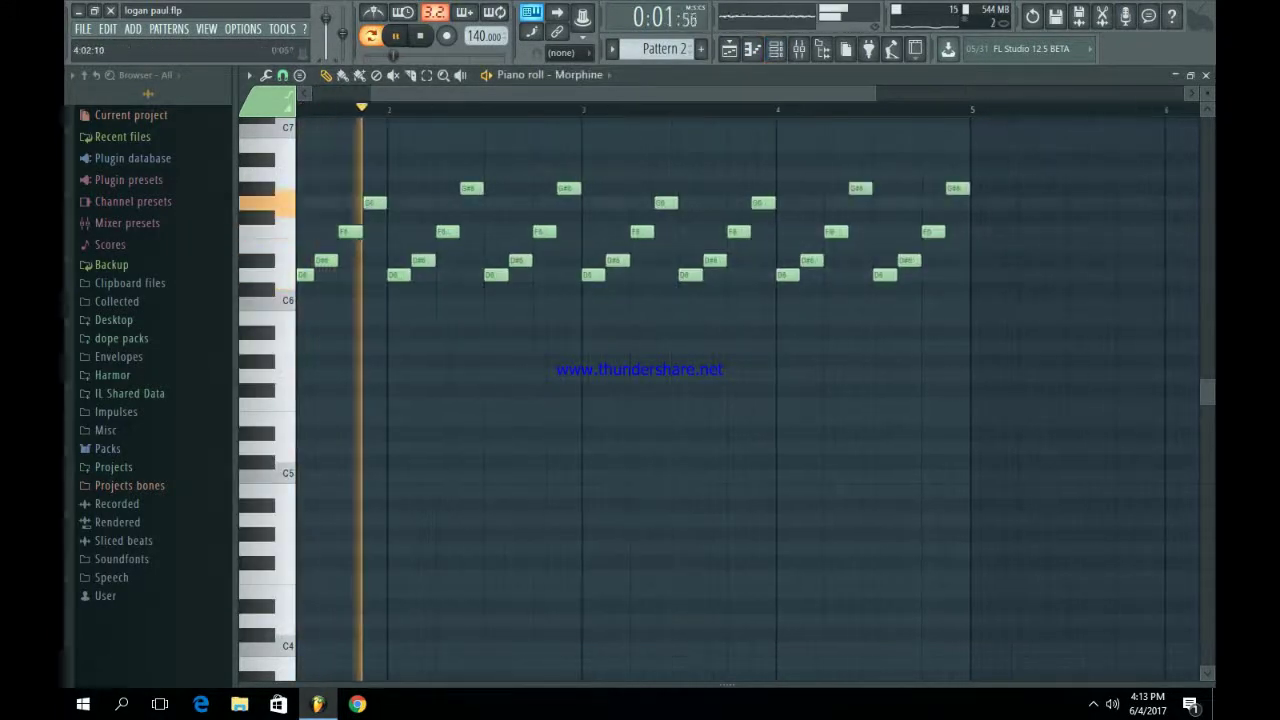
drag(793, 93, 735, 93)
scroll(737, 184, up, 1)
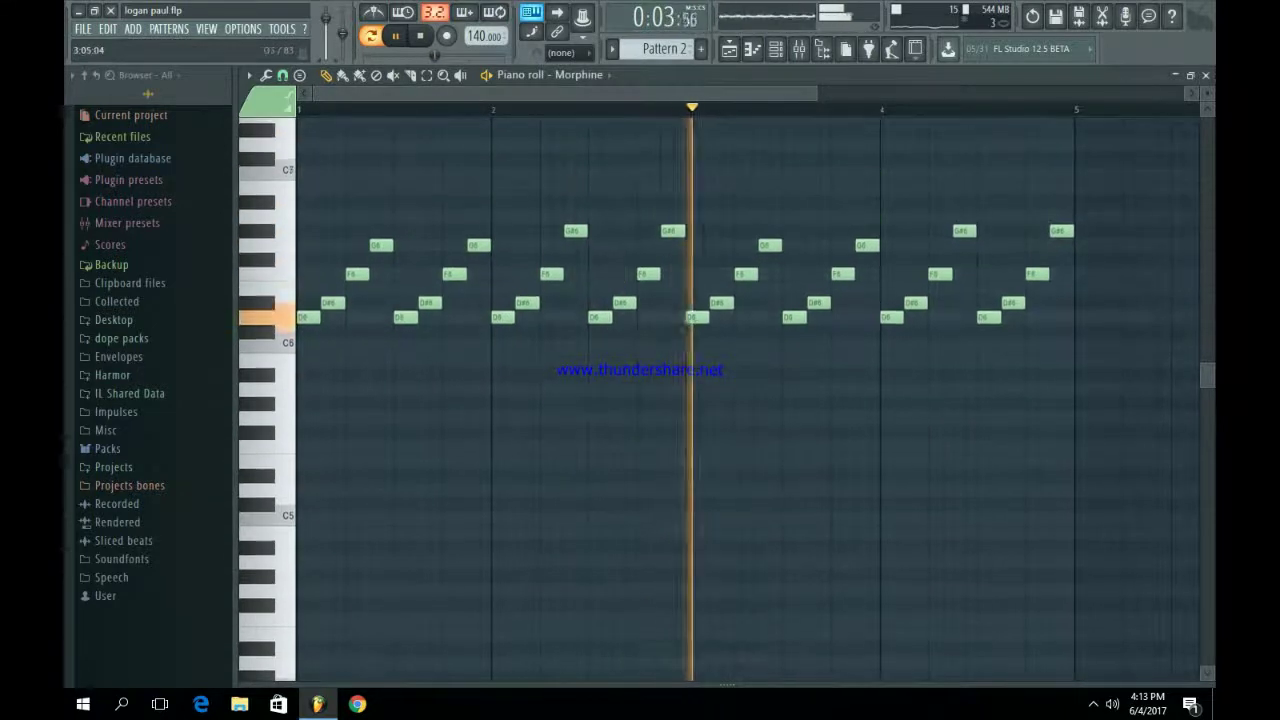
drag(815, 93, 916, 93)
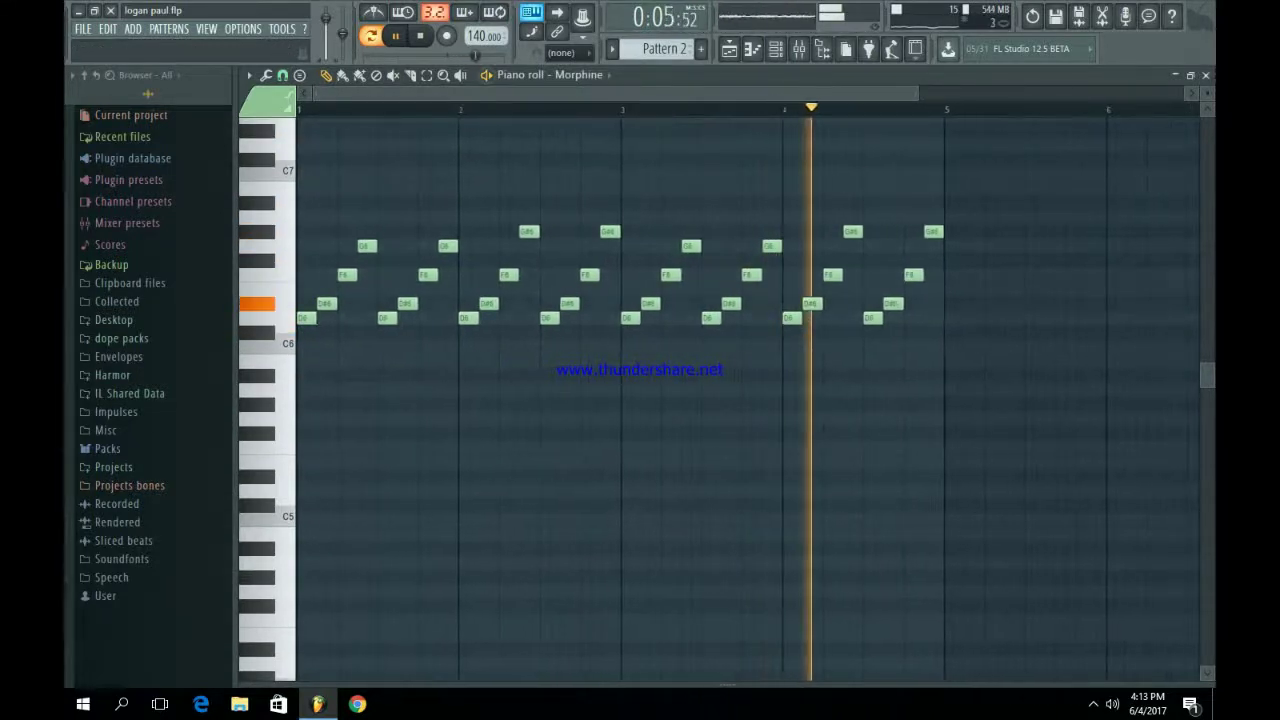
key(space)
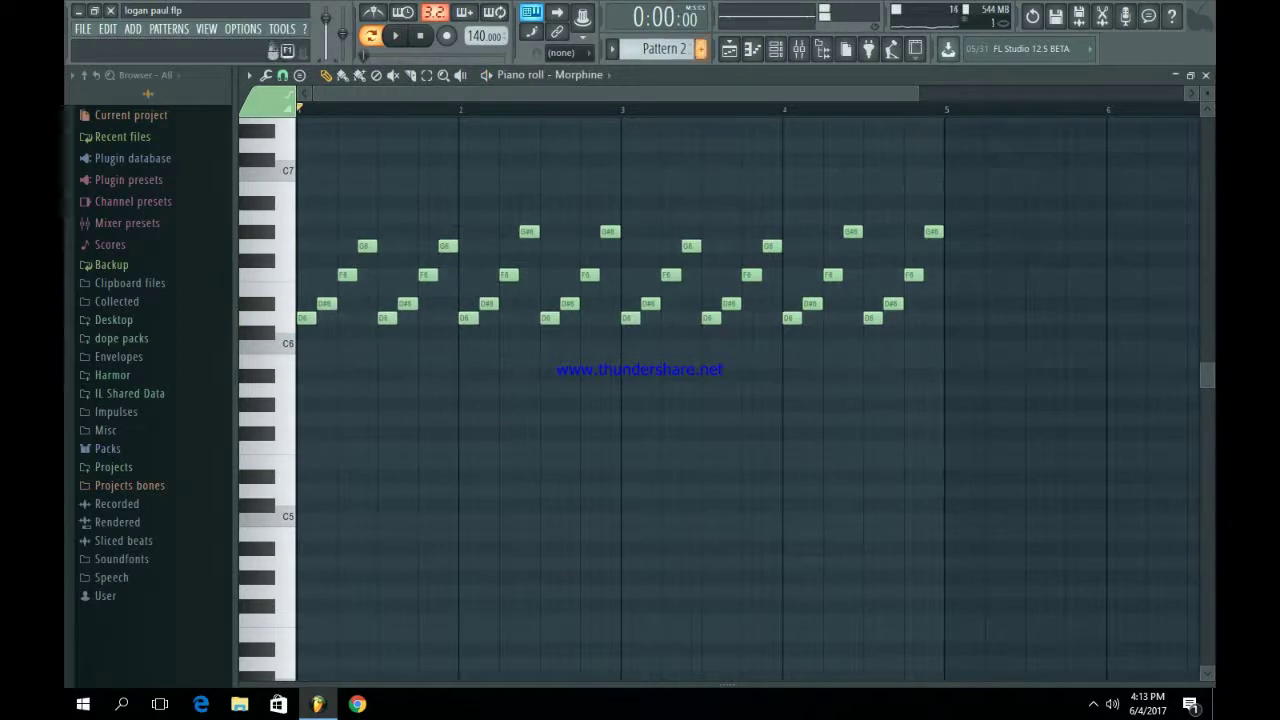
- Show the channel rack, switch to Pattern 3 and play its snare rhythm on channel 4
click(776, 49)
scroll(664, 49, down, 1)
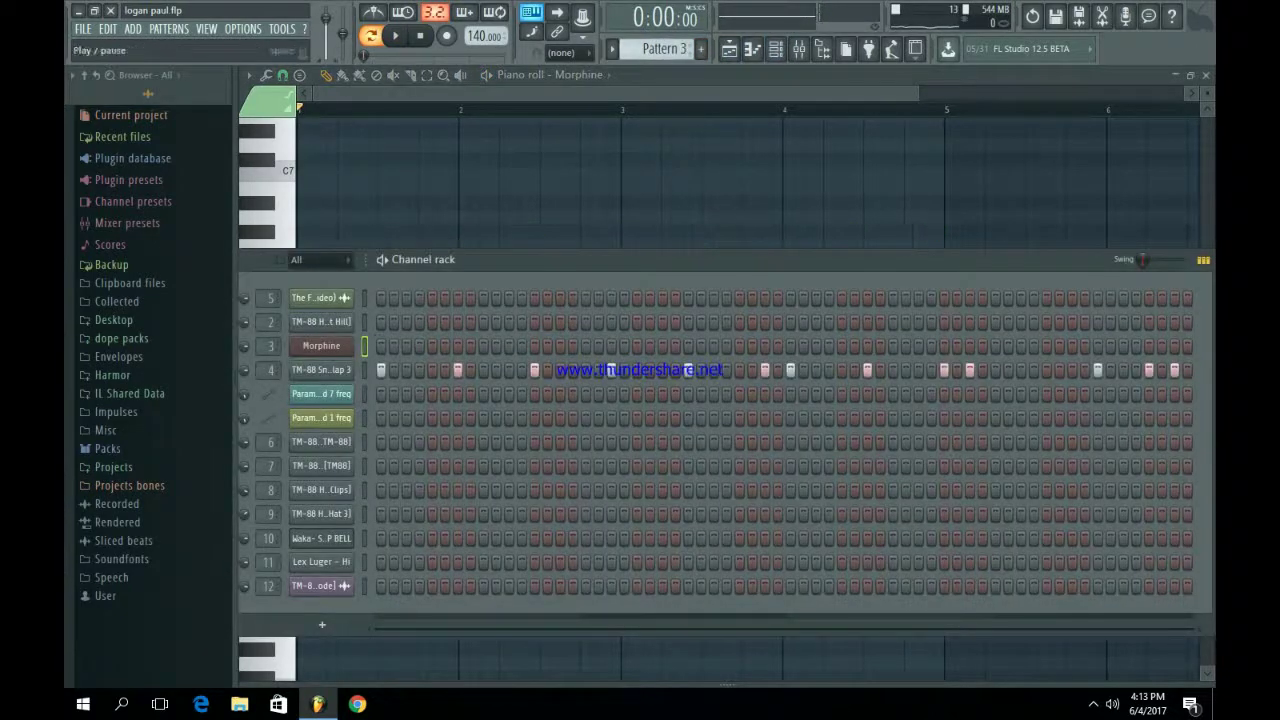
key(space)
drag(446, 259, 421, 264)
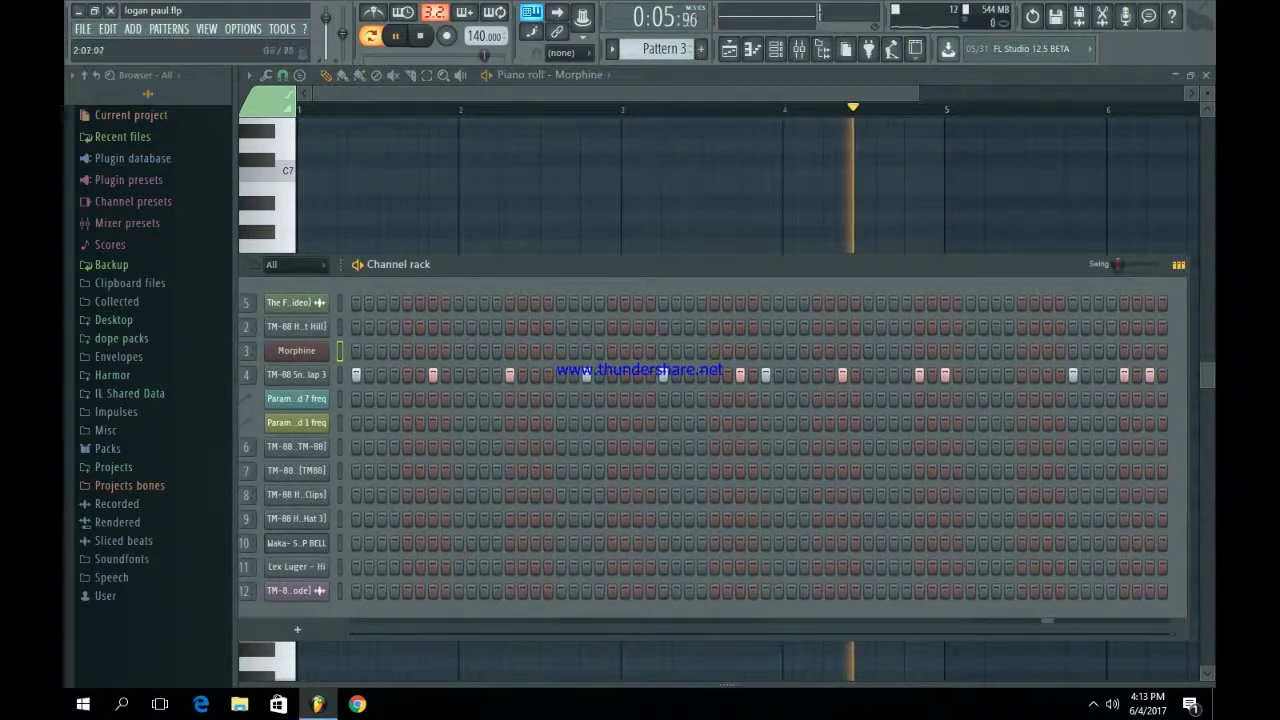
click(420, 36)
- Play Pattern 4, view the TM-88 808s [TM88] notes in the piano roll and return to the channel rack
scroll(656, 49, up, 1)
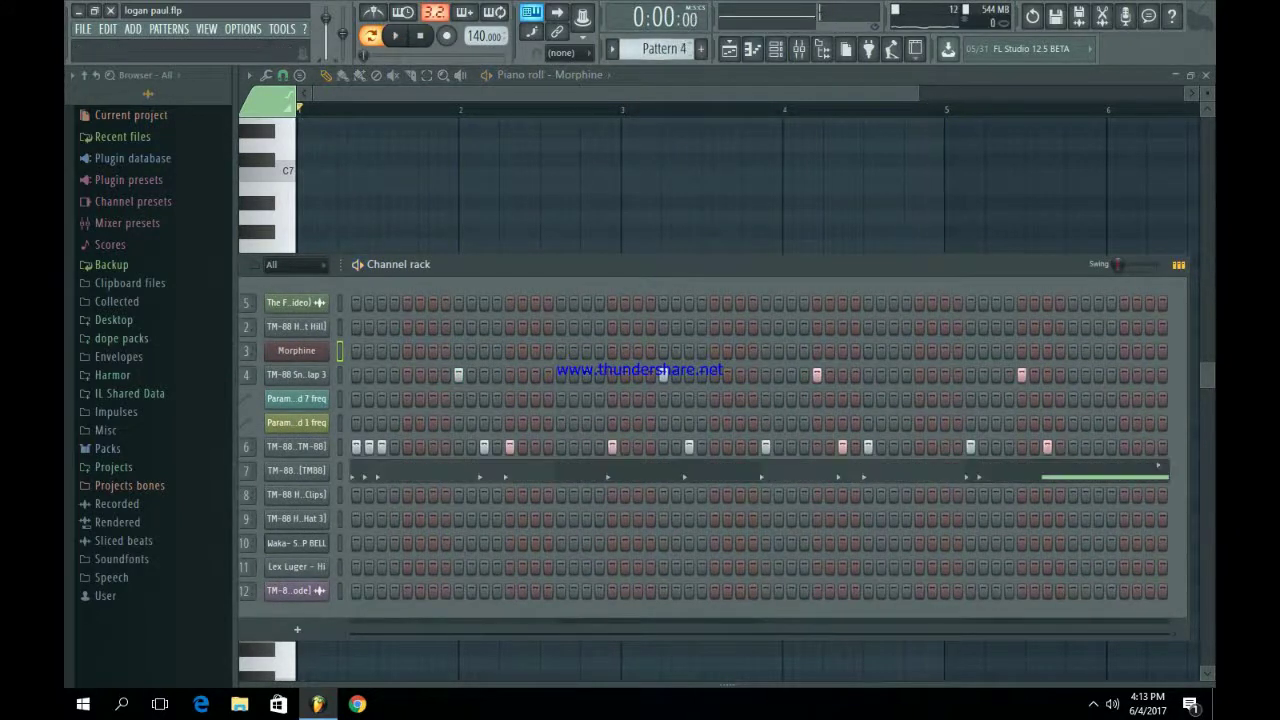
click(396, 36)
click(522, 466)
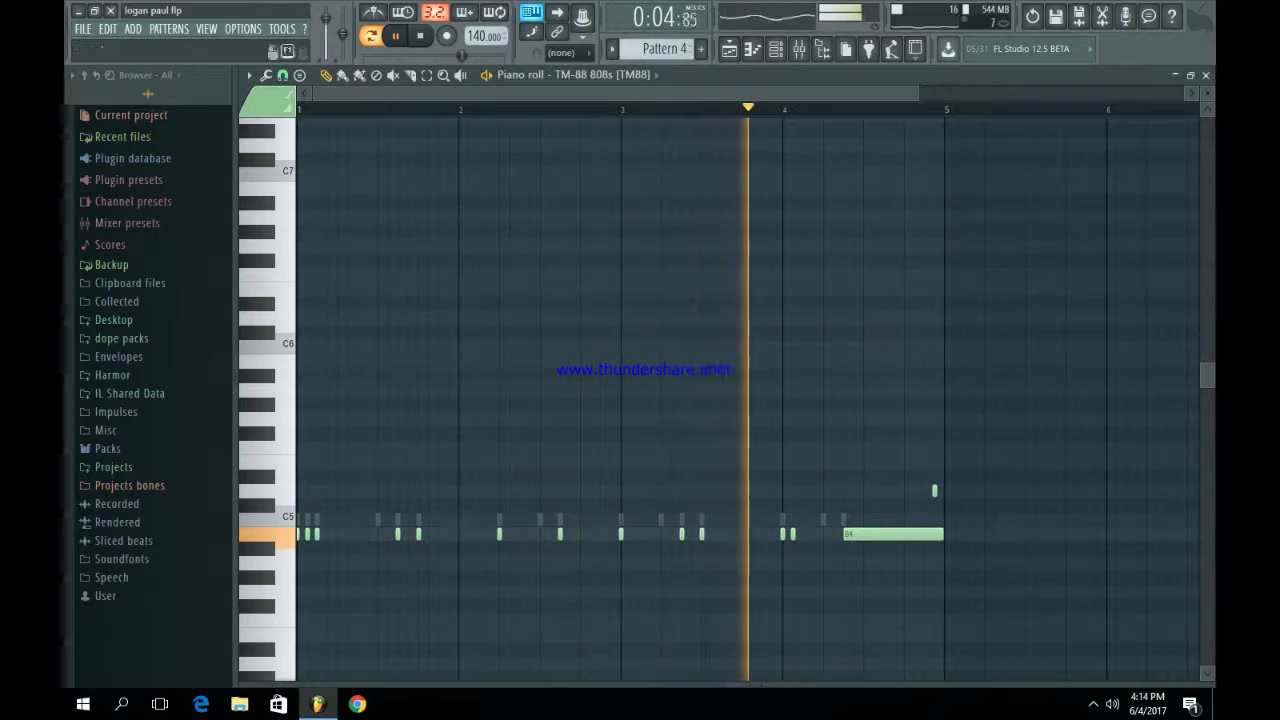
click(775, 48)
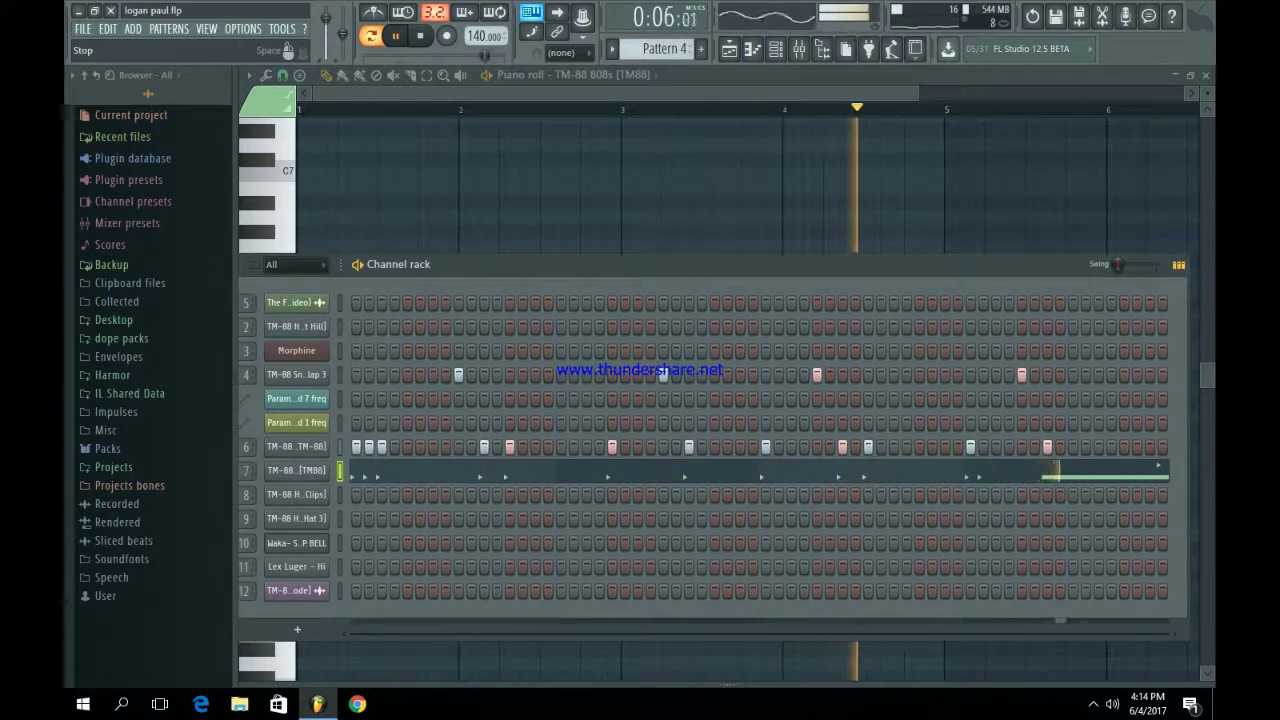
- Play Pattern 5, view the TM-88 Hats [Clips] notes in the piano roll and return to the channel rack
key(KP_Add)
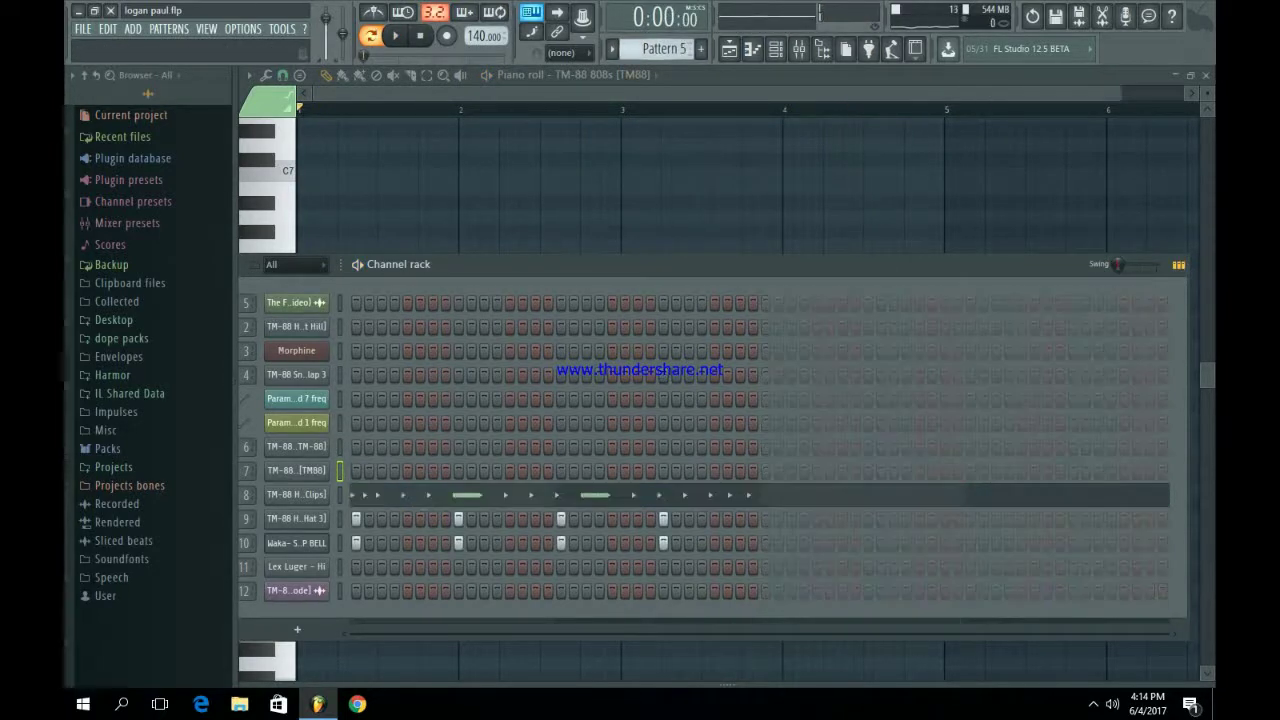
key(space)
click(540, 495)
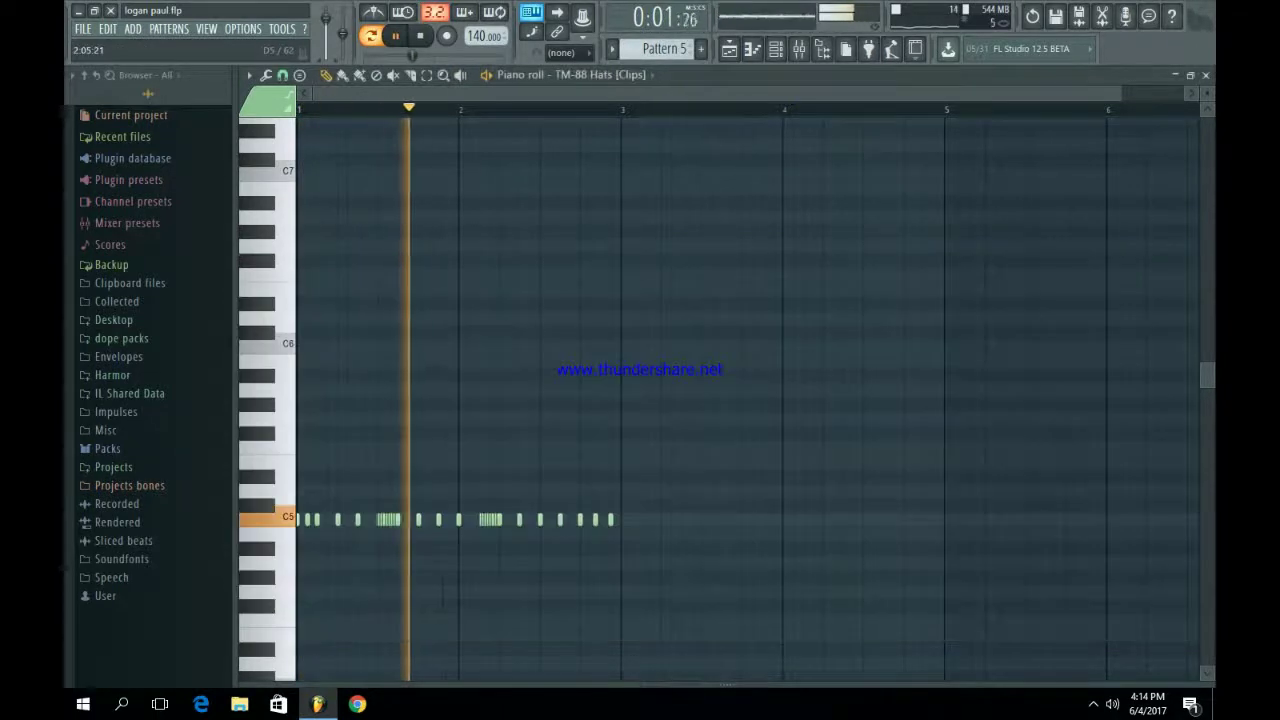
scroll(538, 446, down, 2)
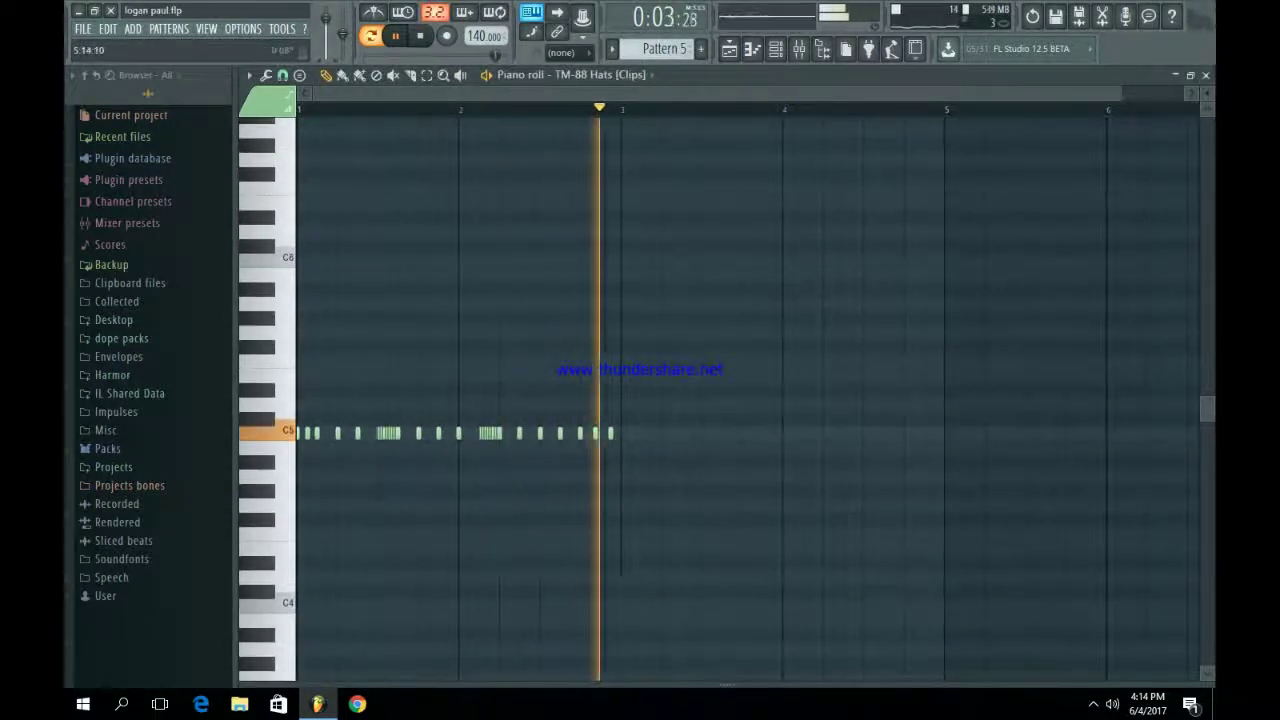
drag(1119, 93, 869, 93)
key(F6)
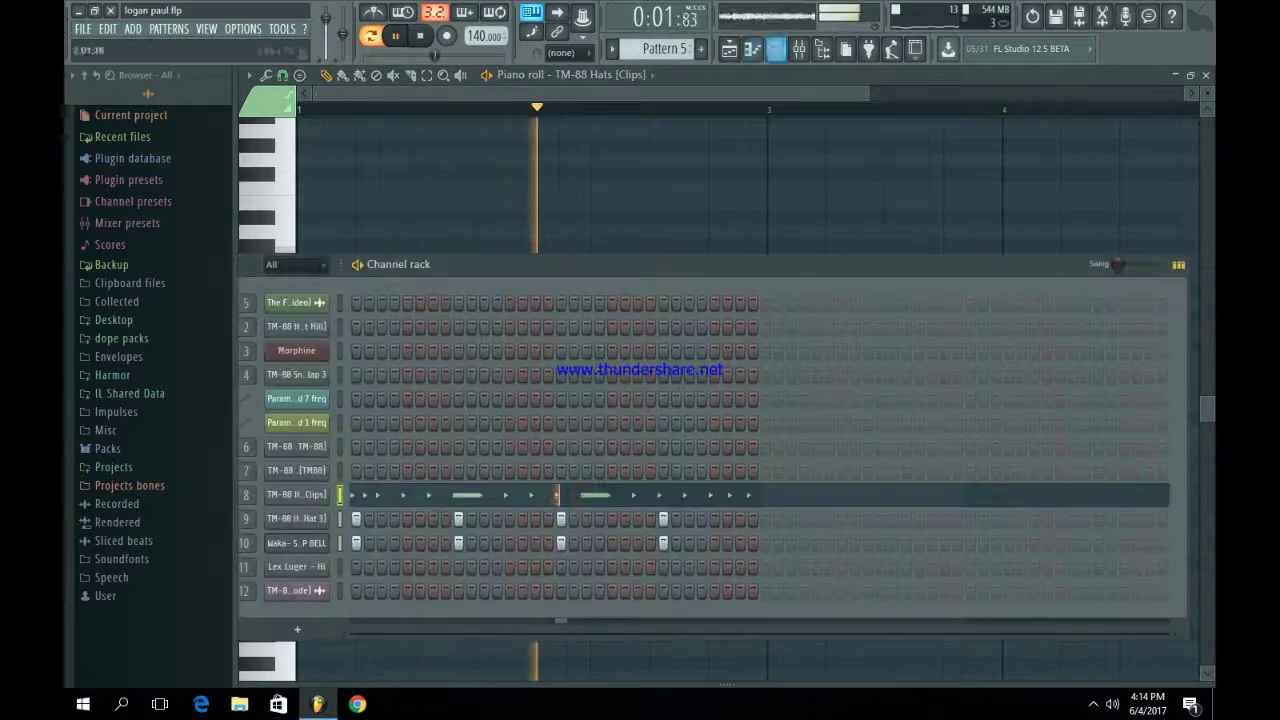
drag(430, 264, 505, 229)
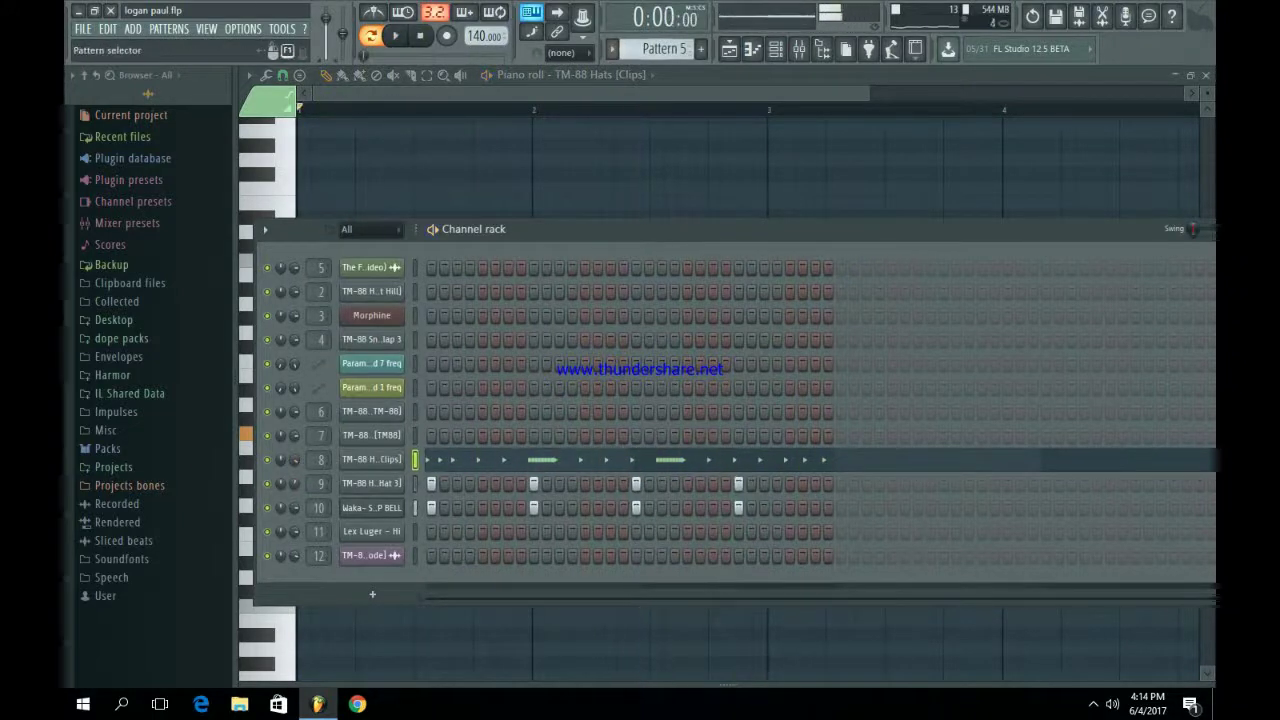
- Play Pattern 6 and inspect the sample settings of the TM-88 FX [Red Code] channel
scroll(663, 49, up, 1)
key(space)
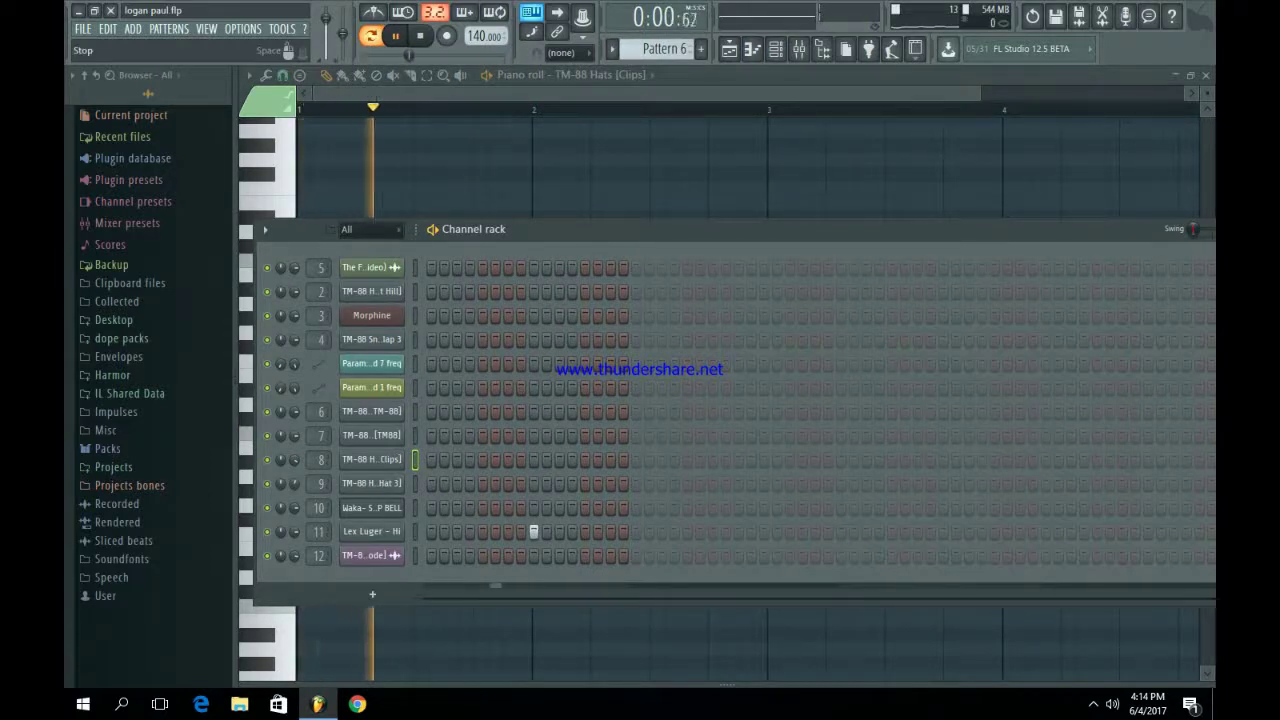
click(371, 556)
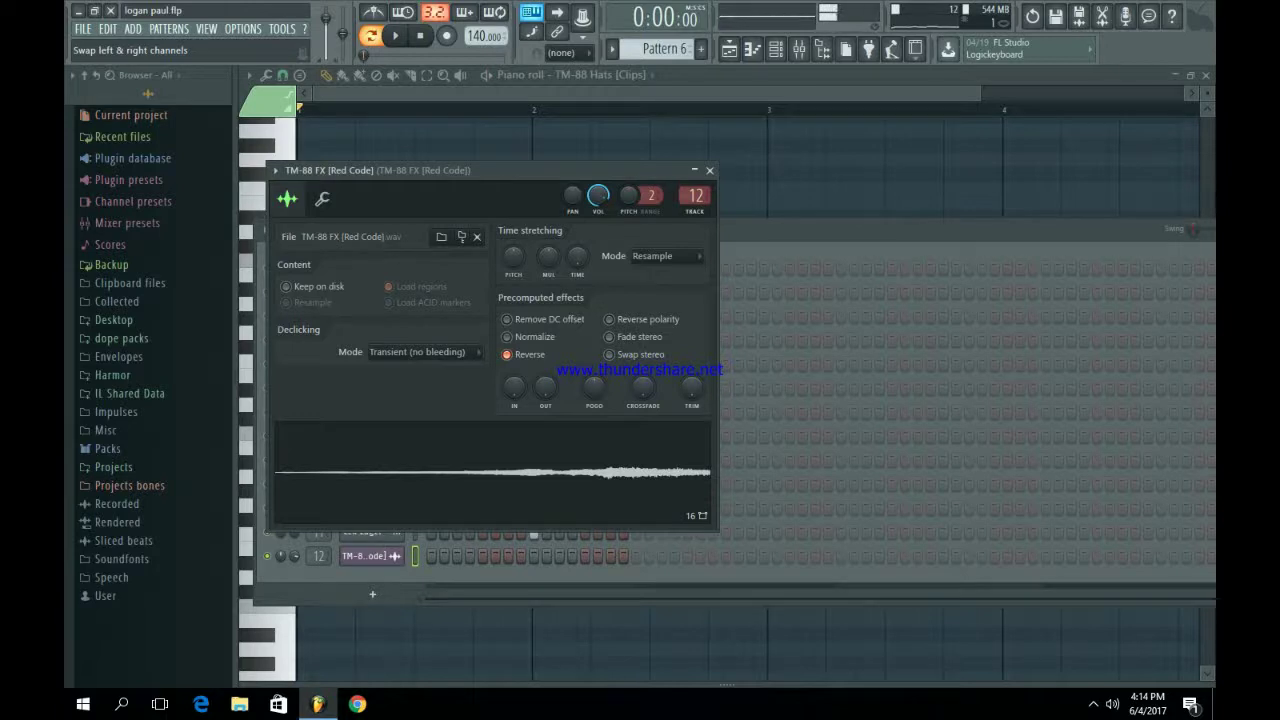
click(709, 170)
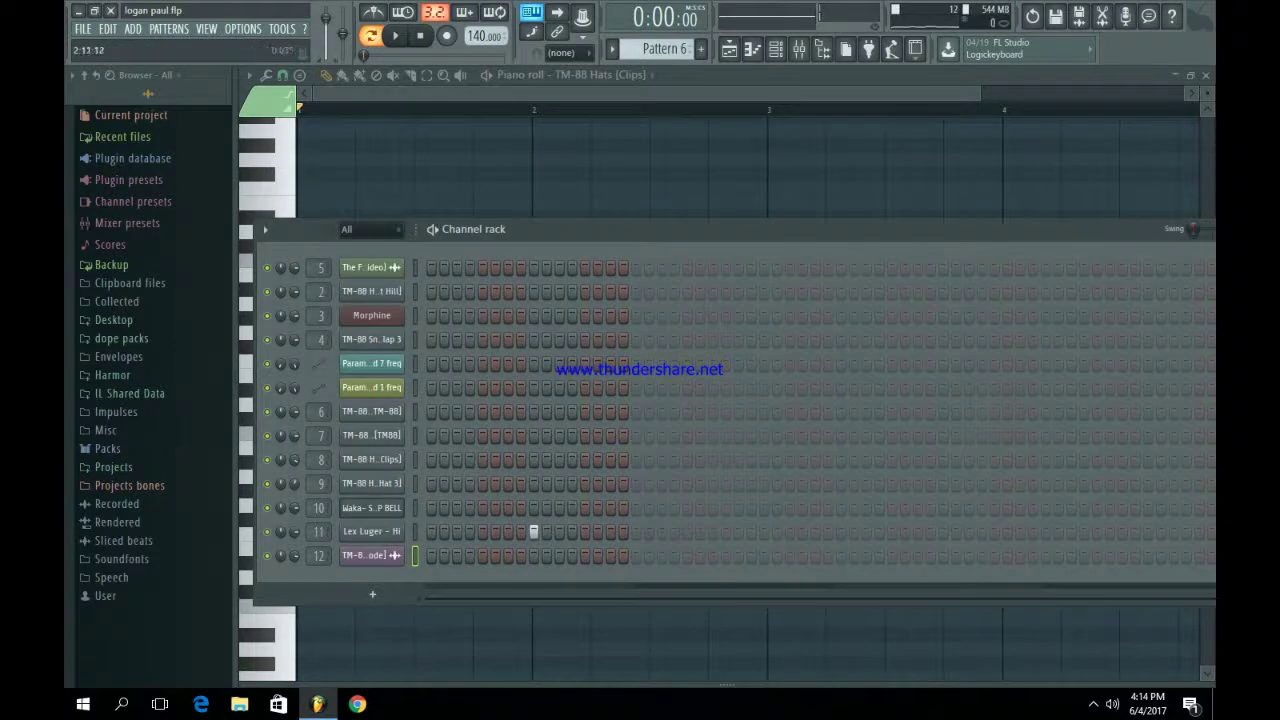
- Show the Master track's effects in the mixer and open the Fruity parametric EQ 2 in slot 2
click(799, 48)
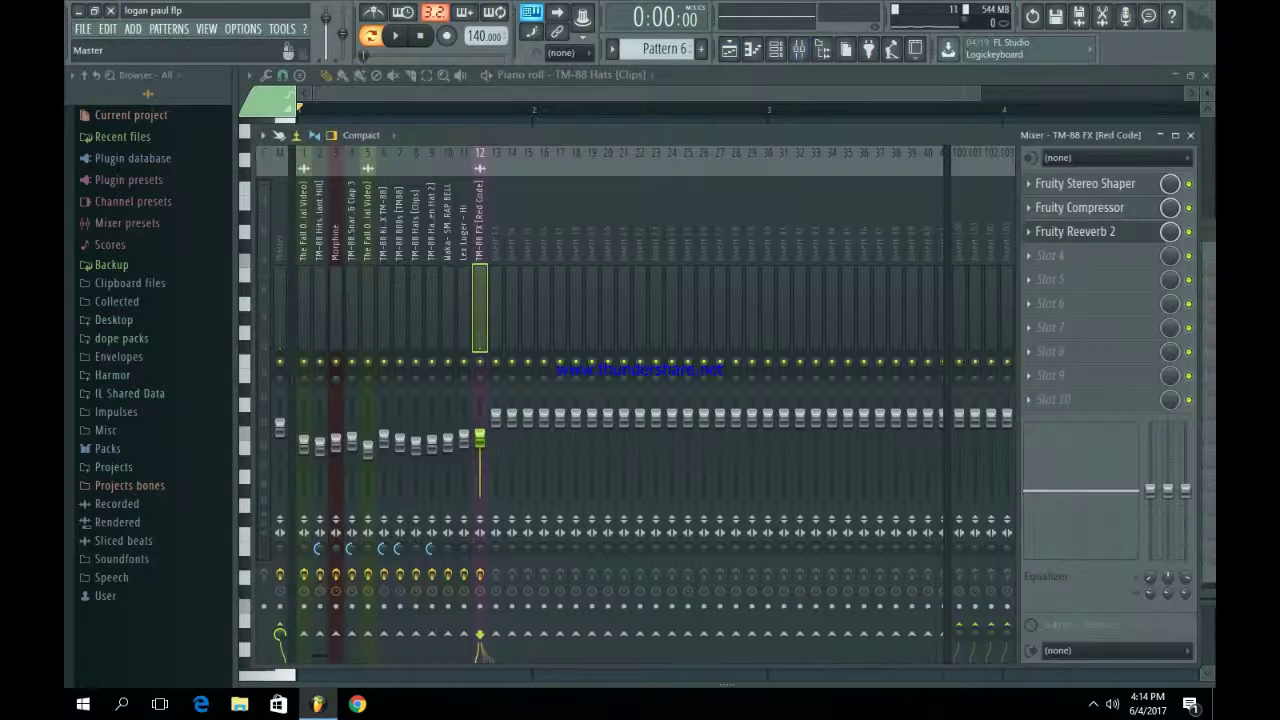
click(280, 250)
click(1090, 208)
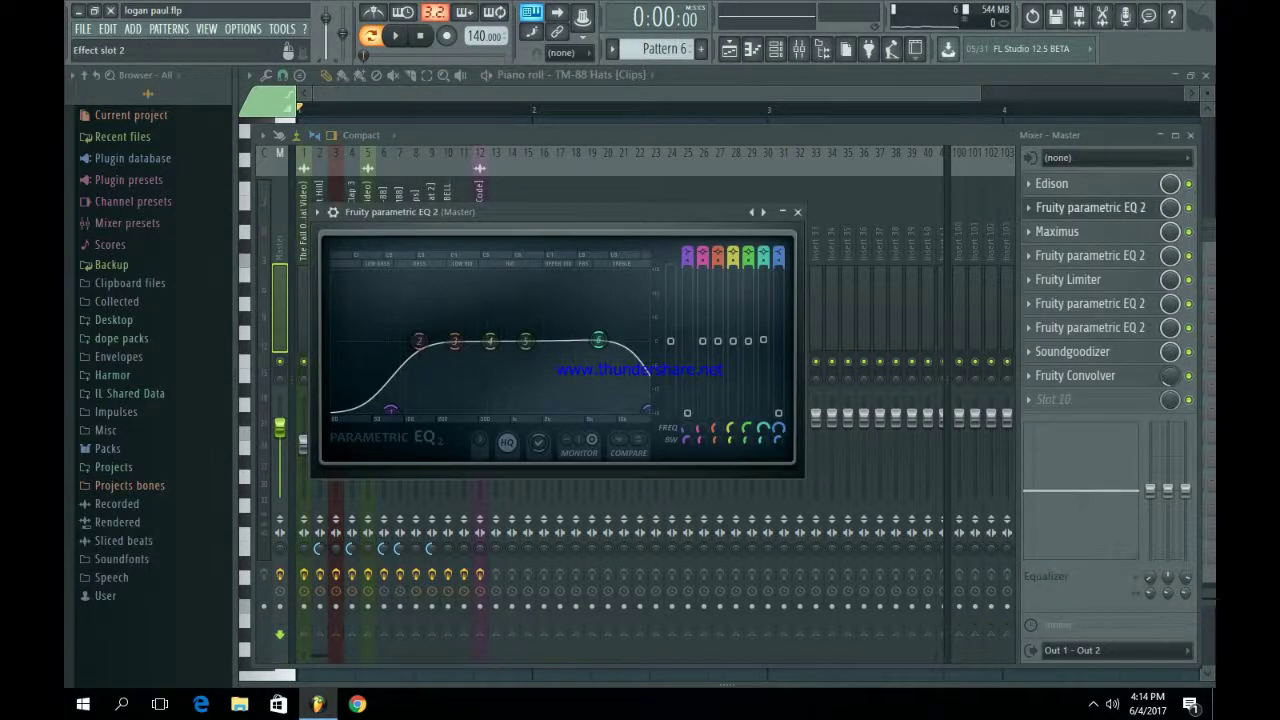
click(1090, 208)
click(1090, 208)
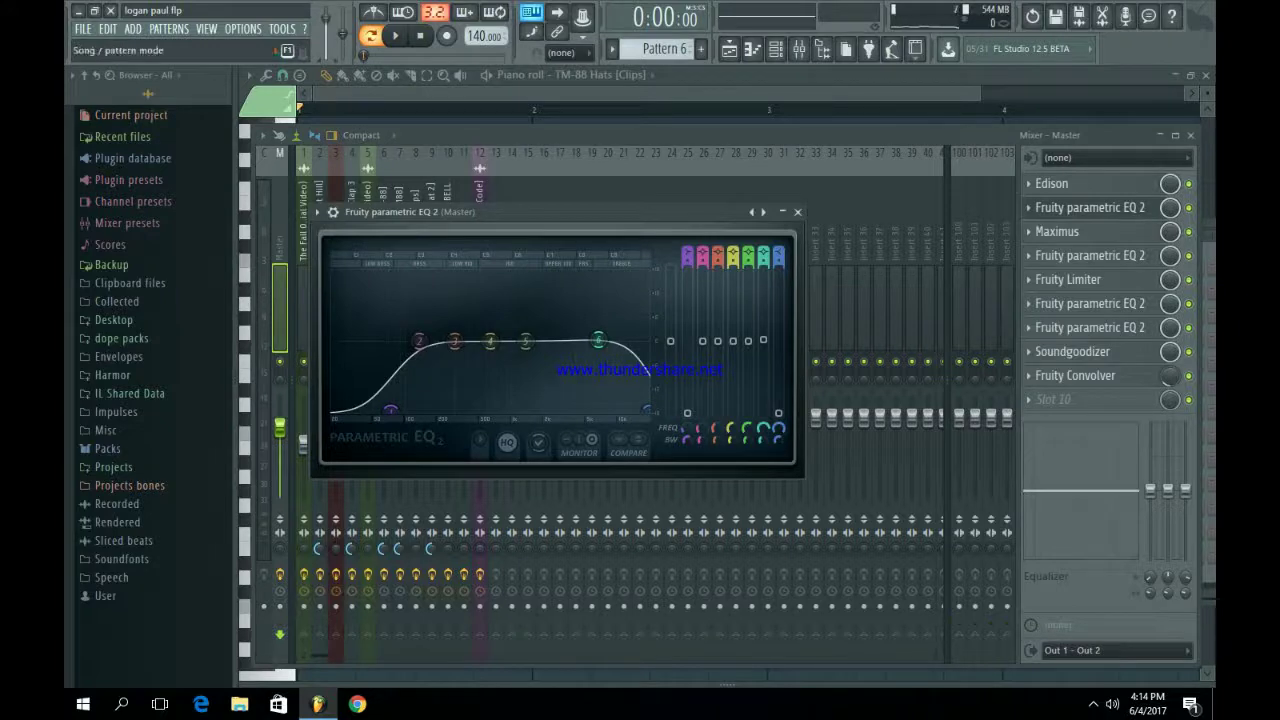
- Play the arrangement in song mode and watch the Master's slot 2 Fruity parametric EQ 2 respond to its automation
click(729, 49)
key(space)
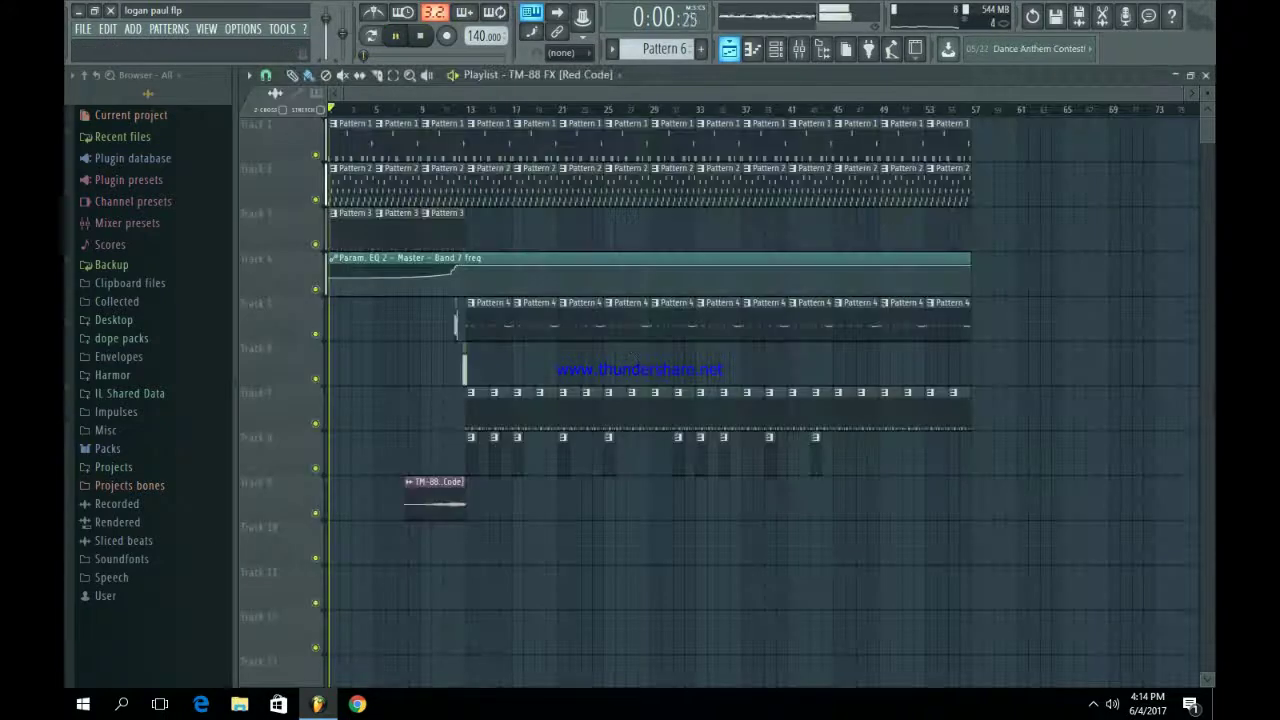
click(729, 49)
click(1090, 207)
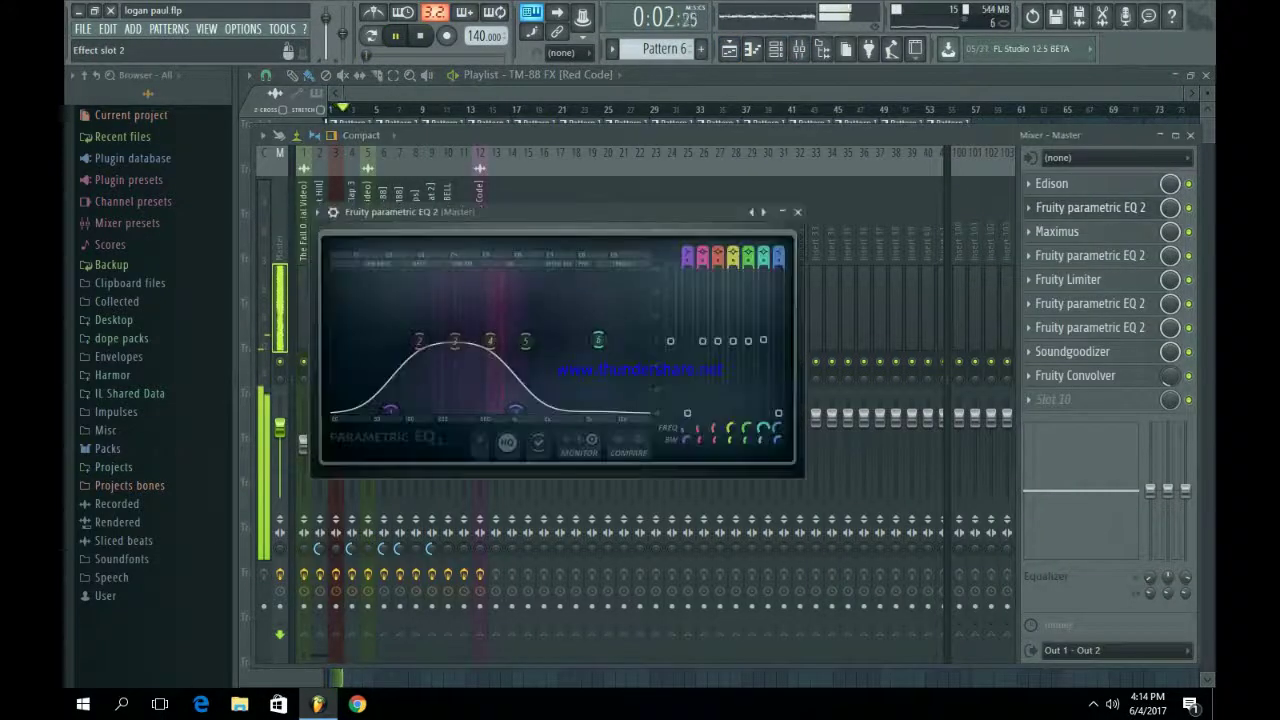
click(1090, 207)
- Delete the four Pattern 5 clips between bars 33 and 41 on Track 7 of the playlist
click(729, 49)
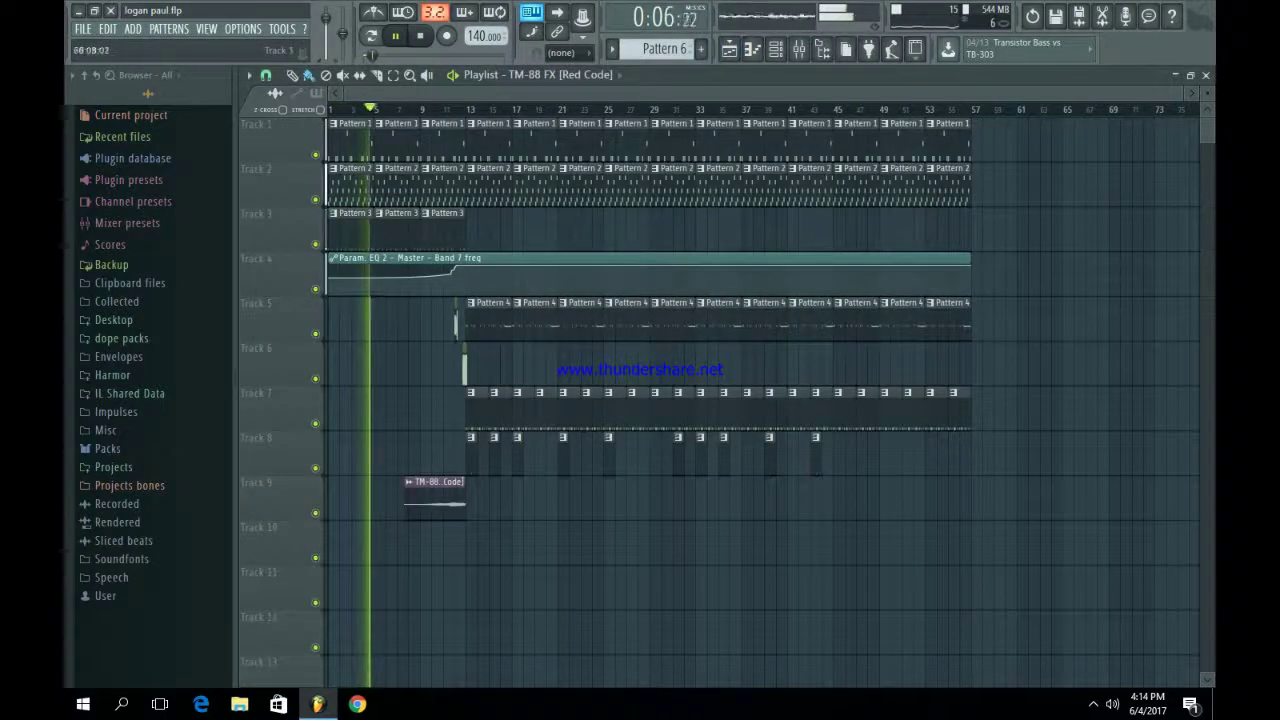
drag(1183, 93, 910, 93)
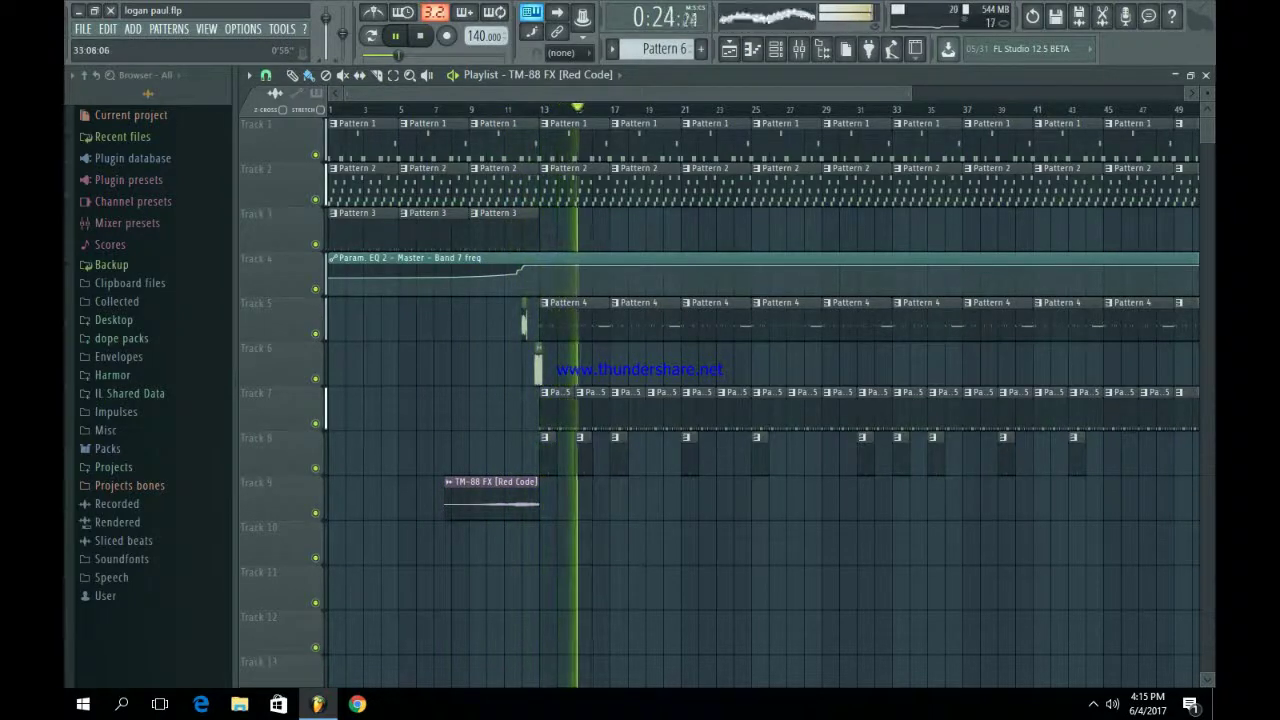
drag(909, 93, 1083, 93)
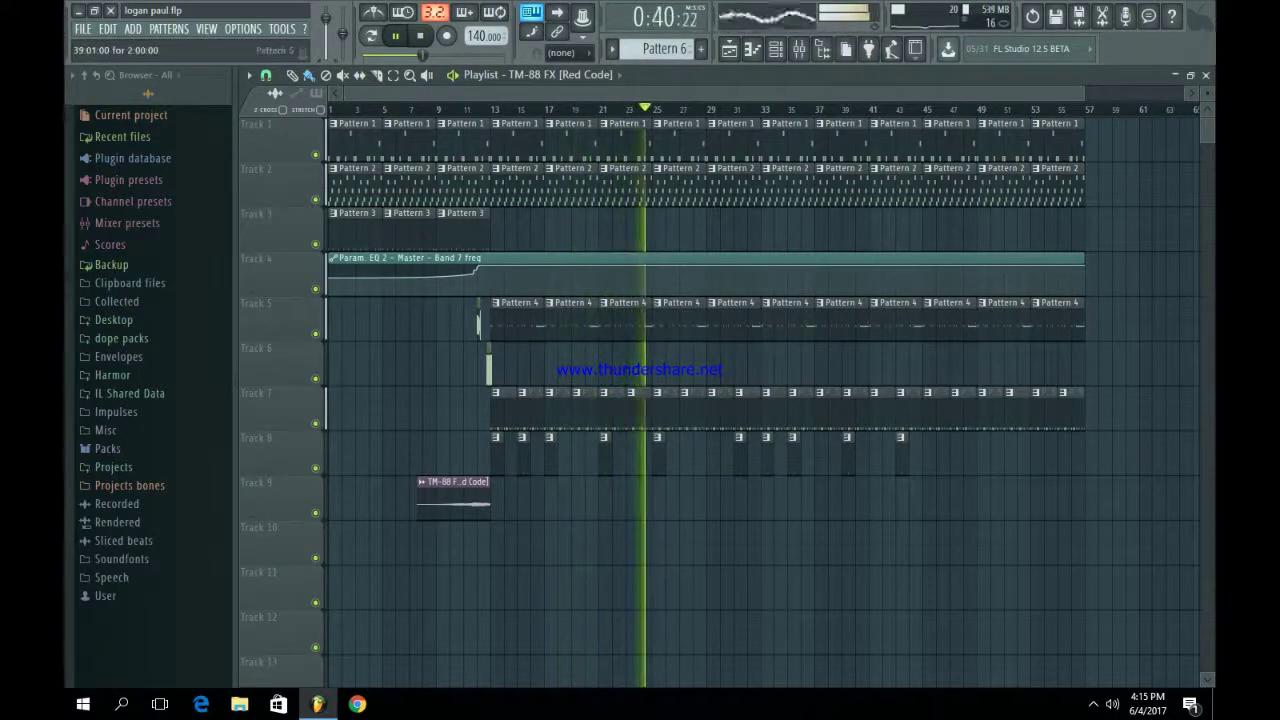
right_click(855, 409)
right_click(828, 409)
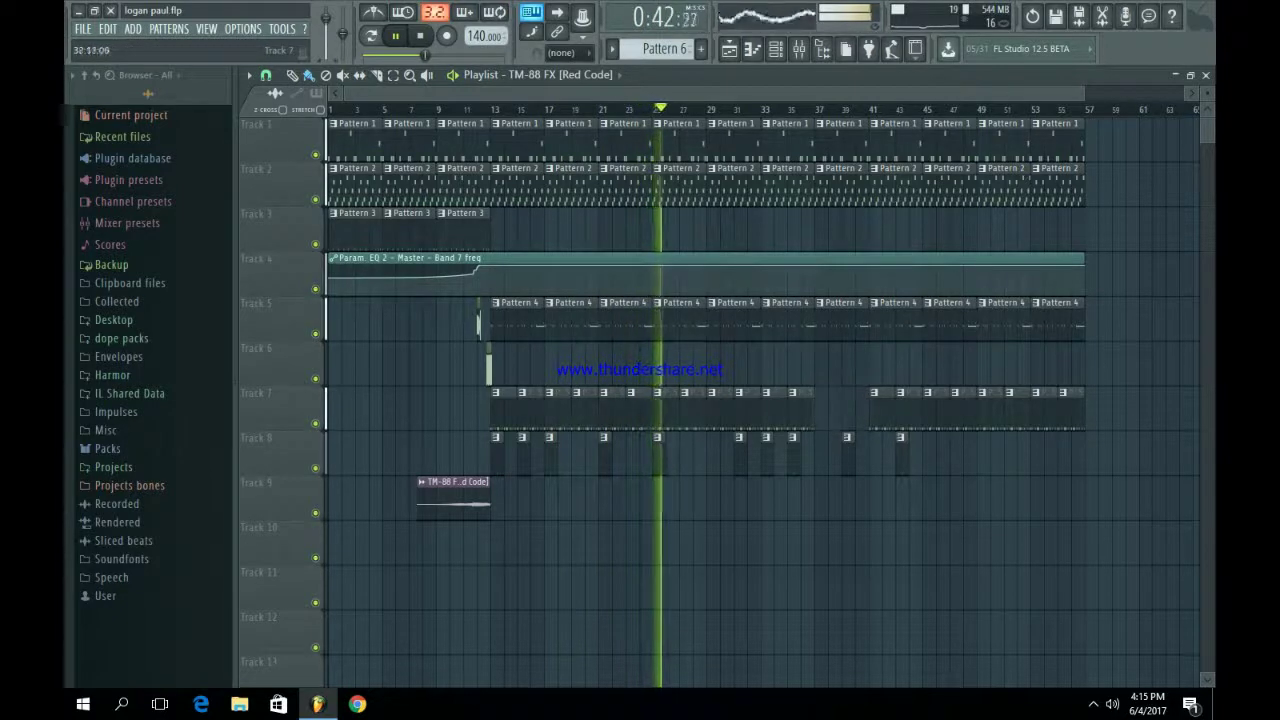
right_click(797, 409)
right_click(773, 411)
- Delete the Pattern 6 clips at bars 33, 35 and 39 on Track 8 and the Pattern 5 clip at bar 41
right_click(767, 456)
right_click(794, 456)
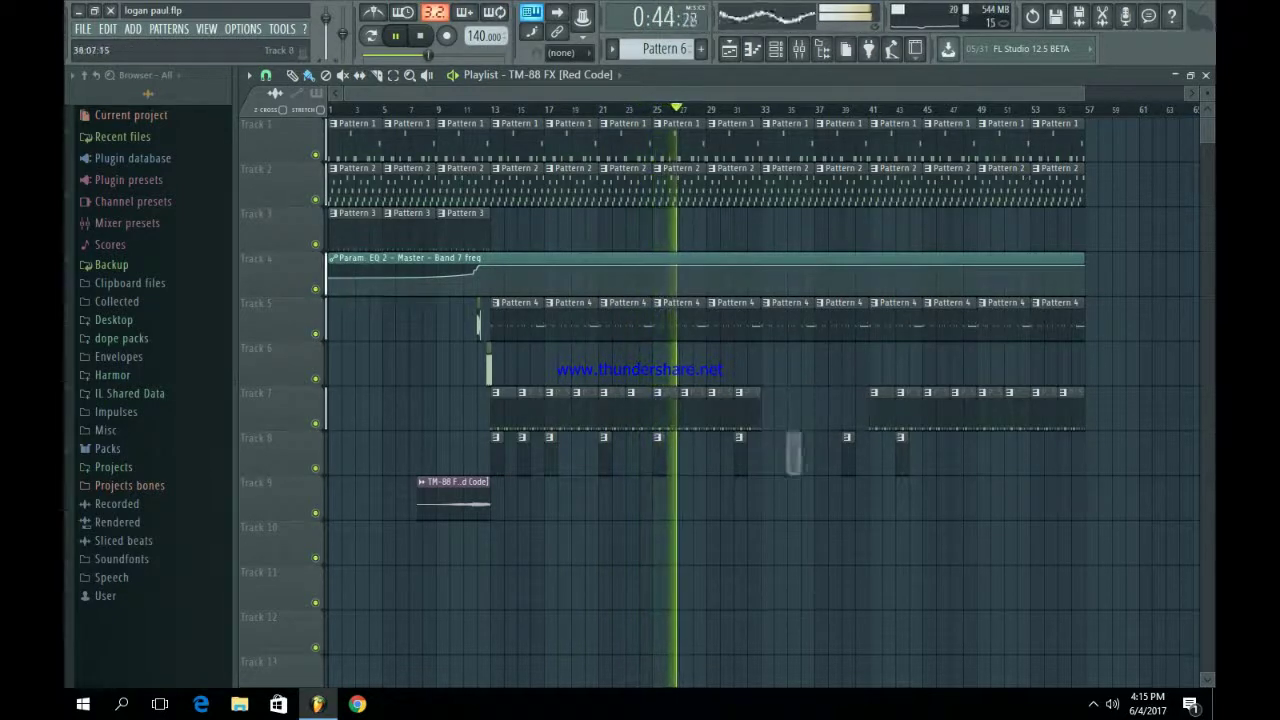
right_click(848, 456)
right_click(880, 400)
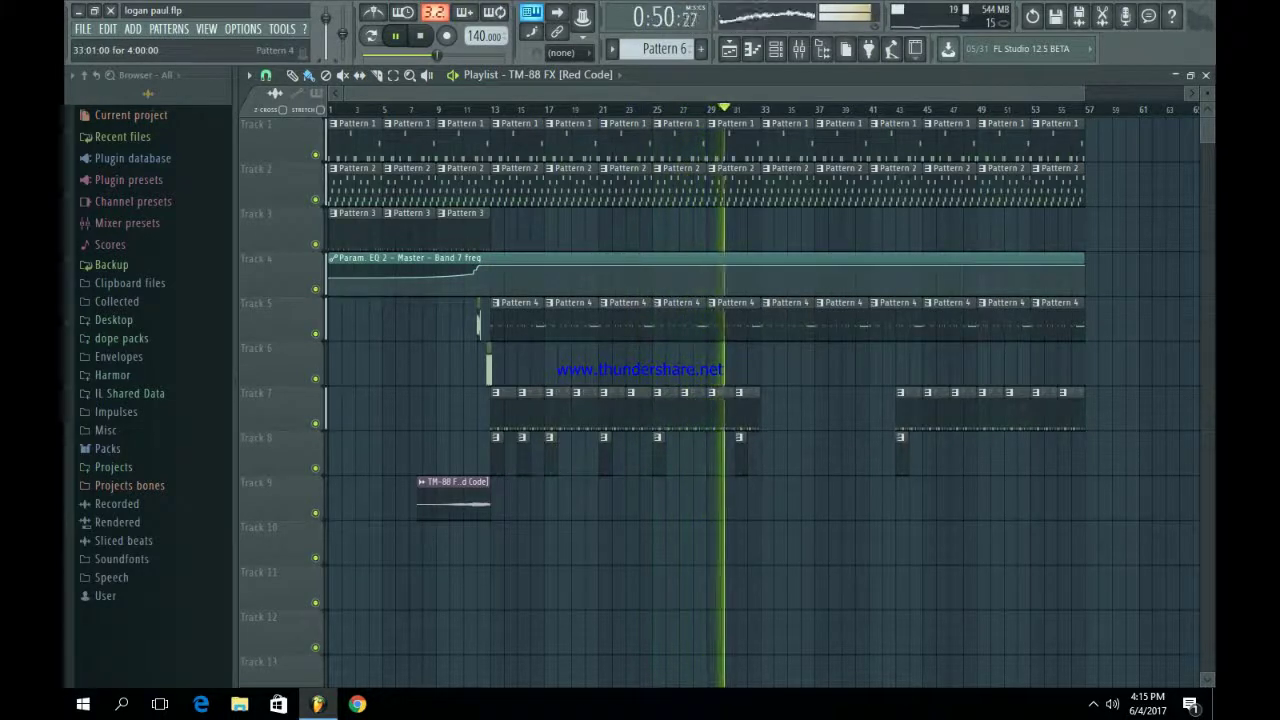
- Delete the Pattern 4 clip at bar 33 and the Pattern 5 clip at bar 43, and move the Pattern 6 clip to bar 45
right_click(790, 315)
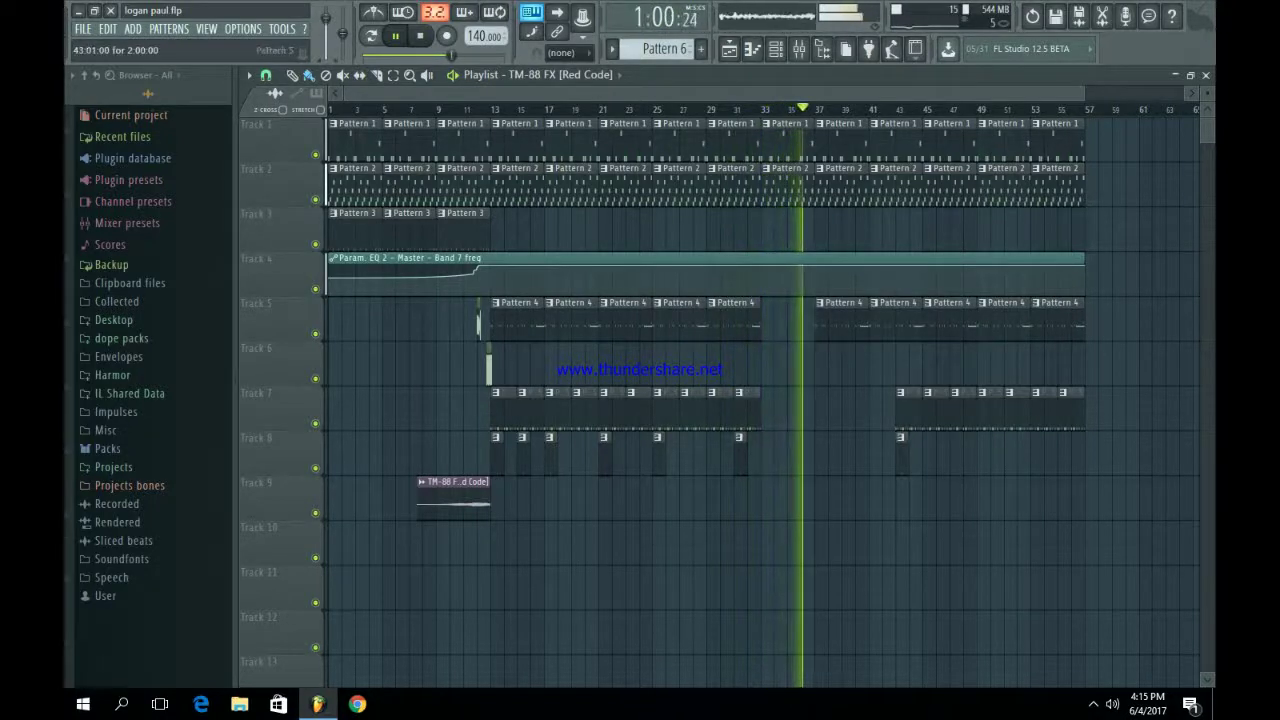
drag(903, 455, 930, 455)
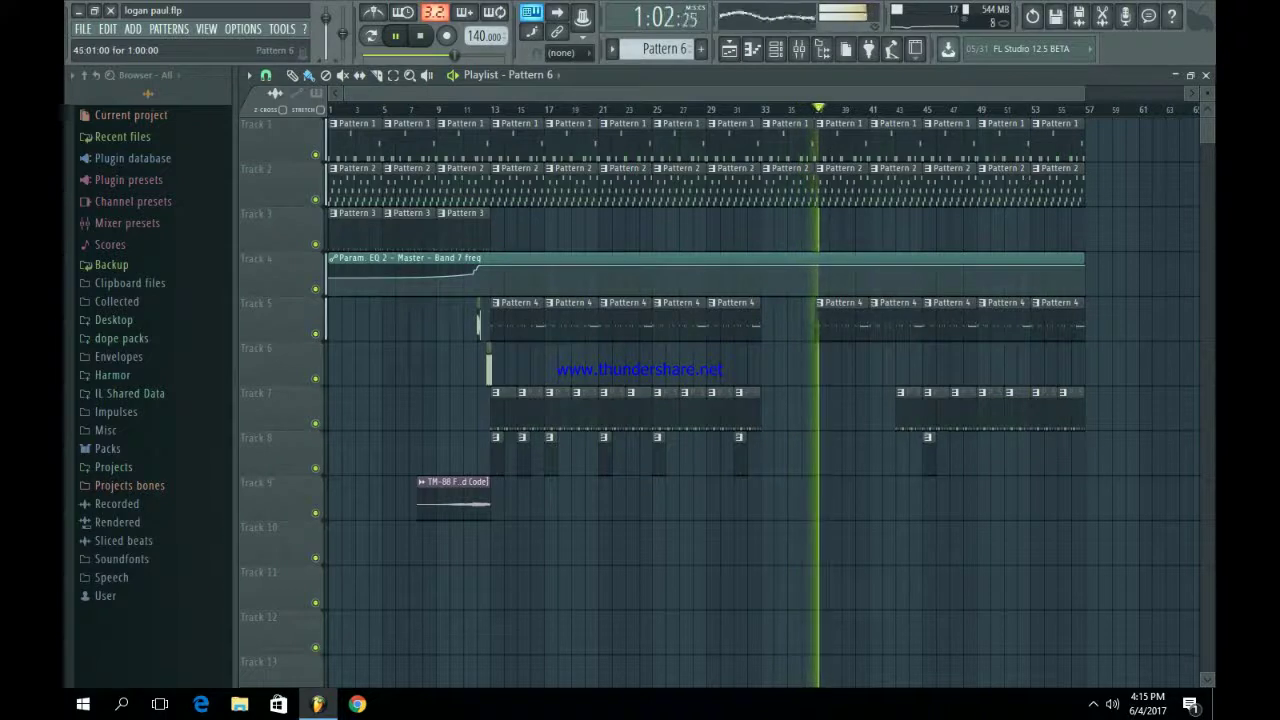
right_click(909, 410)
- Place a copy of the short The Fall Of Jake Paul vocal clip on Track 6 at about bar 44
click(489, 368)
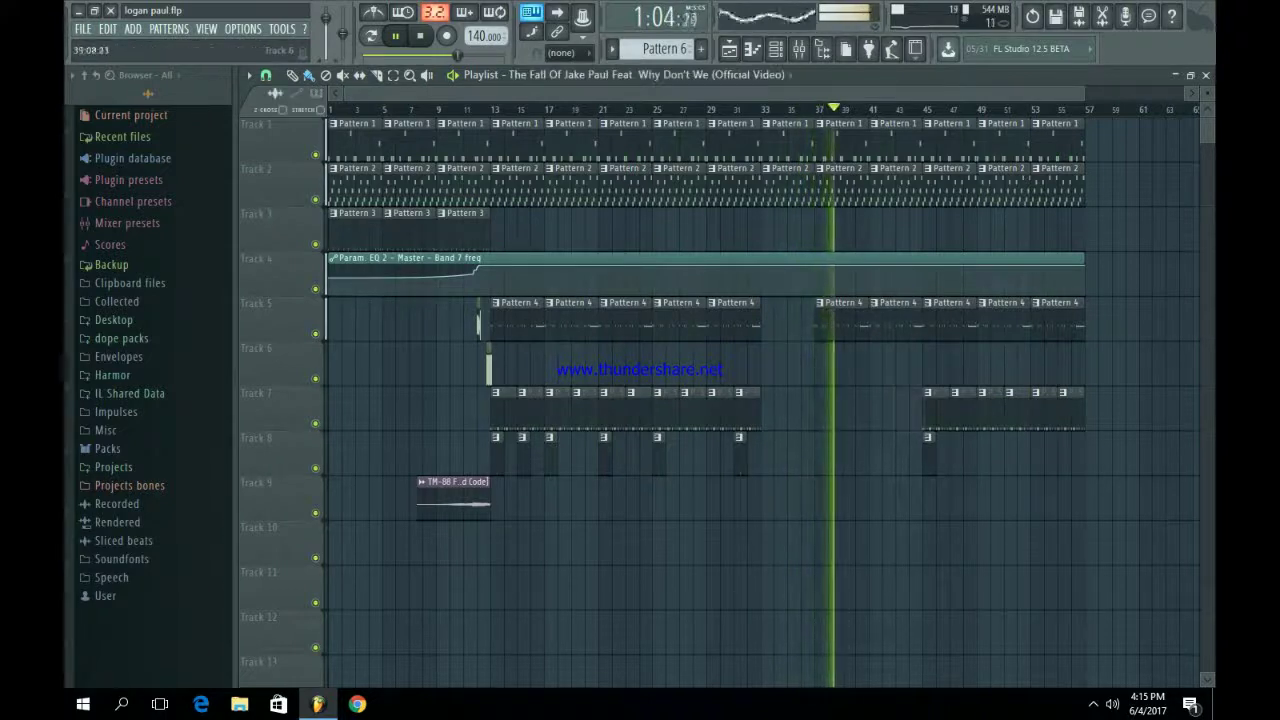
click(898, 366)
mouse_move(898, 366)
mouse_down()
mouse_move(926, 366)
mouse_move(912, 366)
mouse_up()
drag(1083, 93, 810, 93)
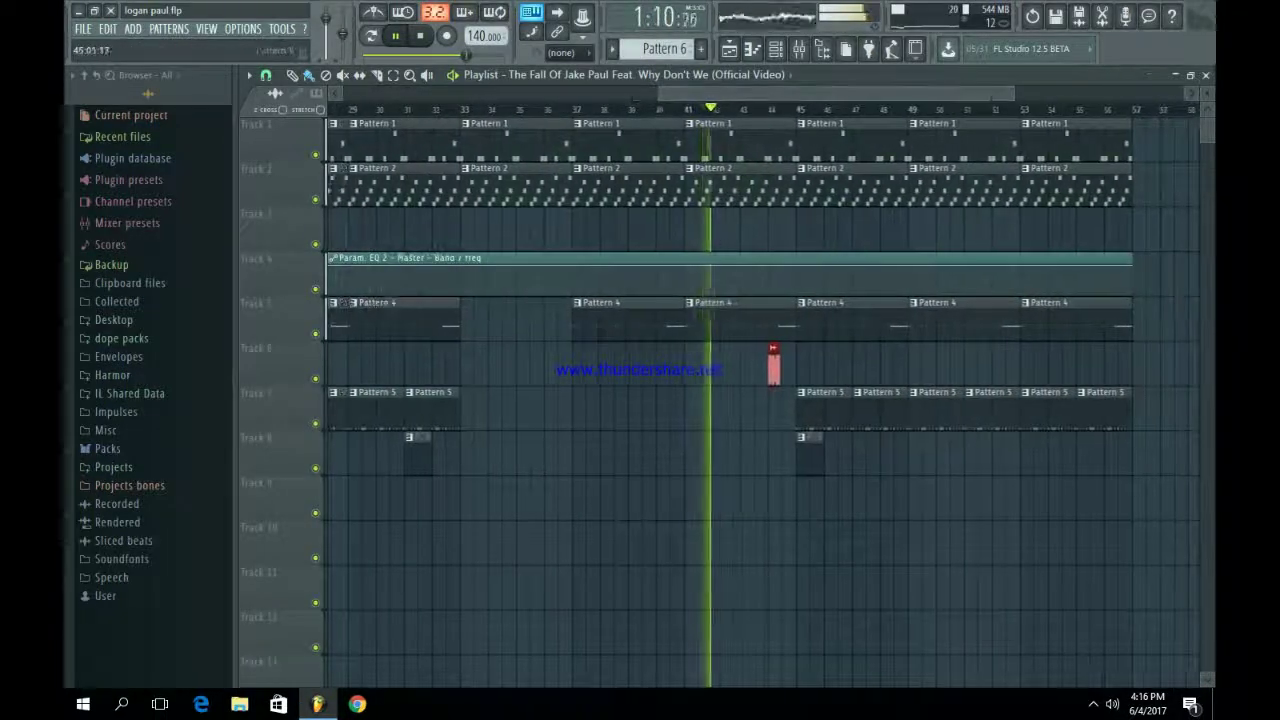